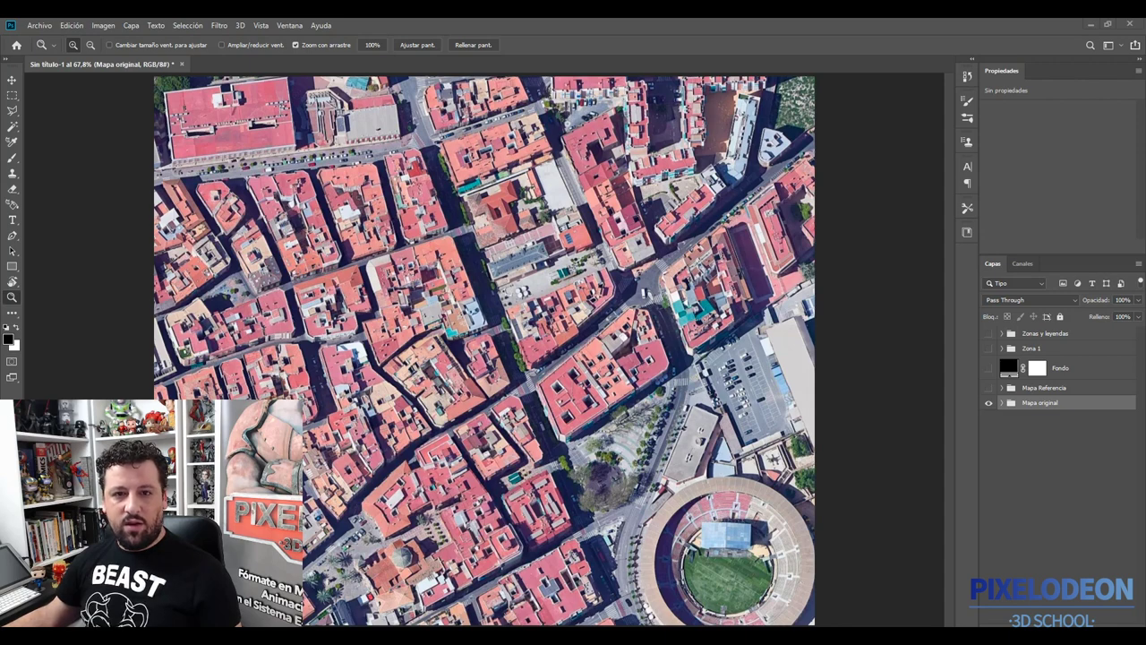
# Switch from Photoshop to the Semana 11 Level Desing PDF in Acrobat Reader
pyautogui.hotkey('alt', 'Tab')
pyautogui.click(577, 356)
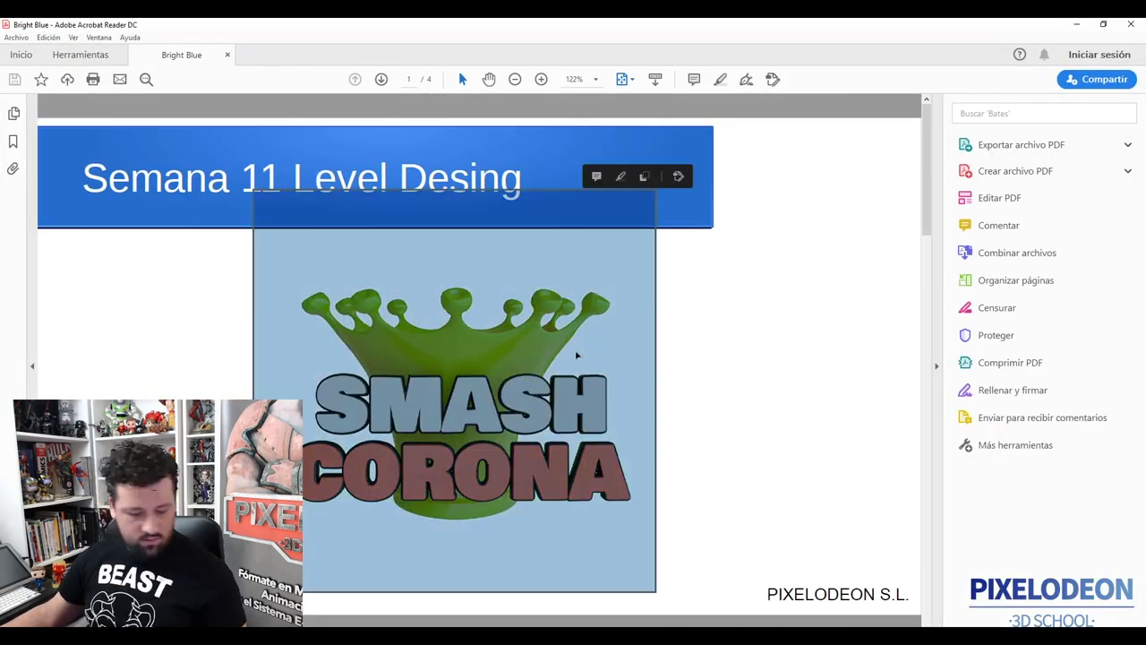
# Present the Level Desing PDF full screen, advancing past Conceptos to the Proceso de creación slides
pyautogui.hotkey('ctrl', 'l')
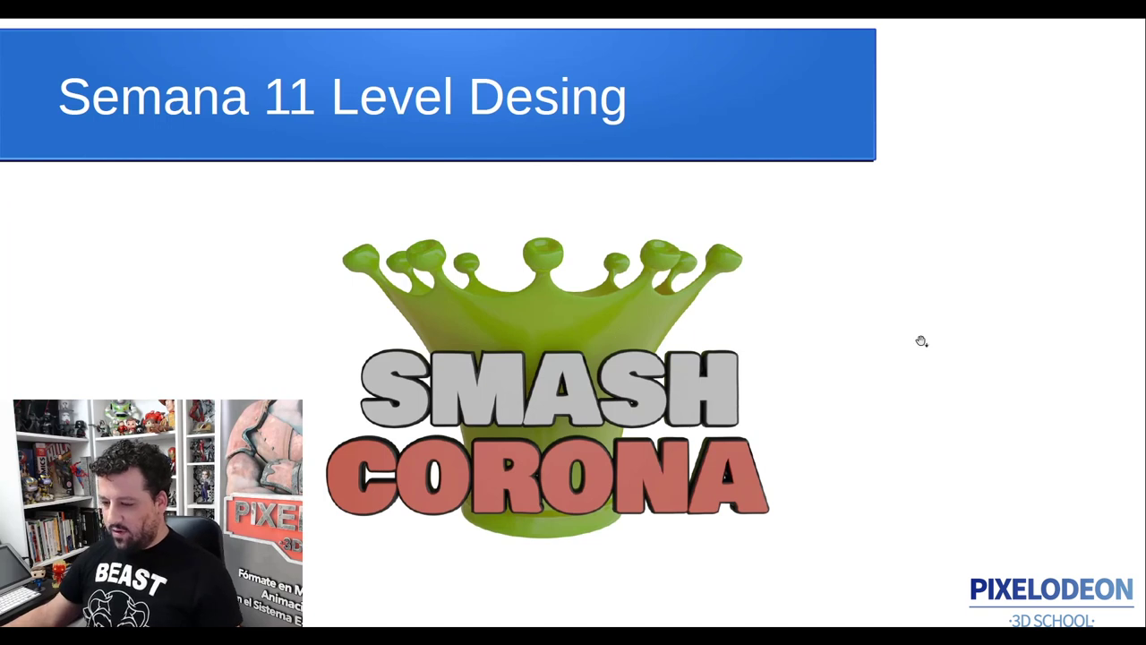
pyautogui.press('Right')
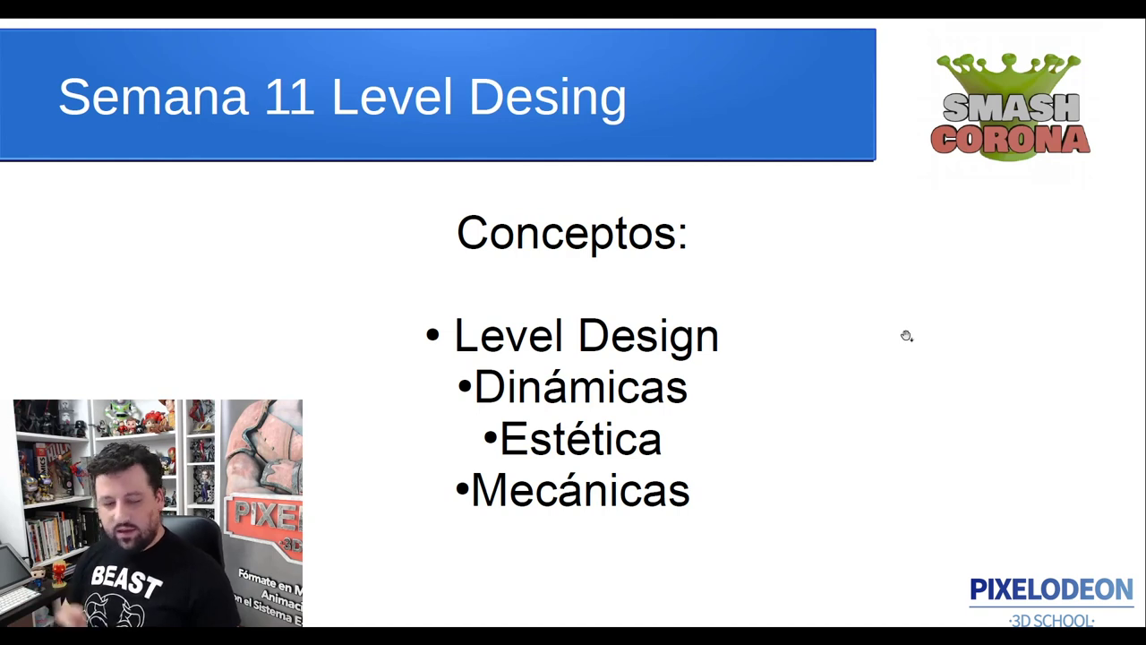
pyautogui.press('Right')
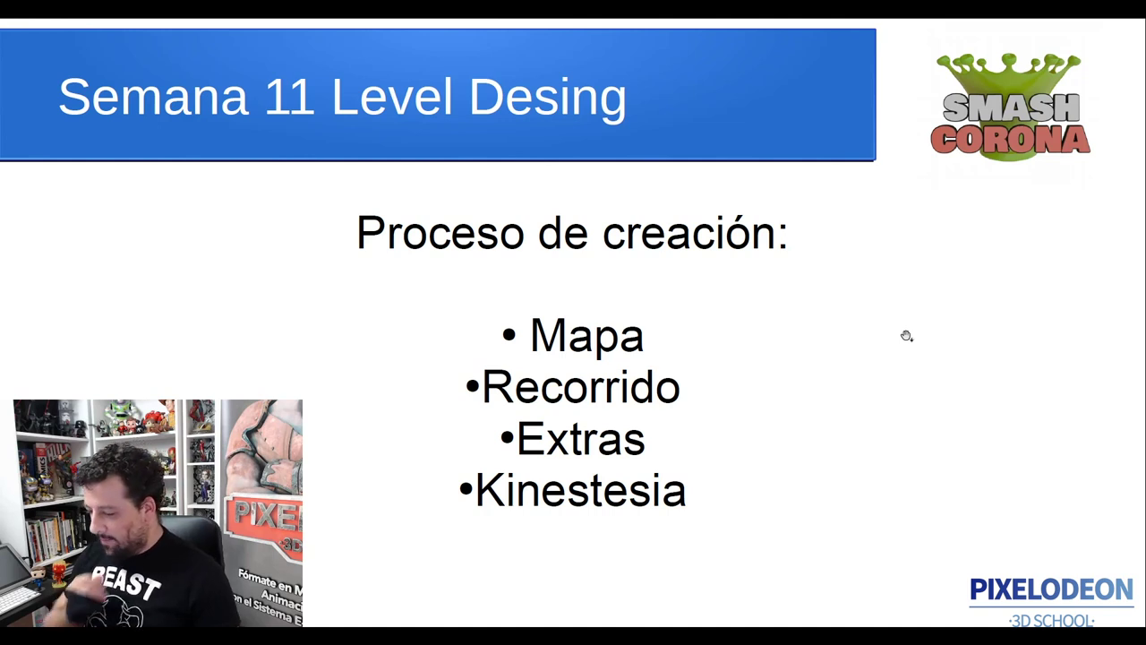
pyautogui.press('Right')
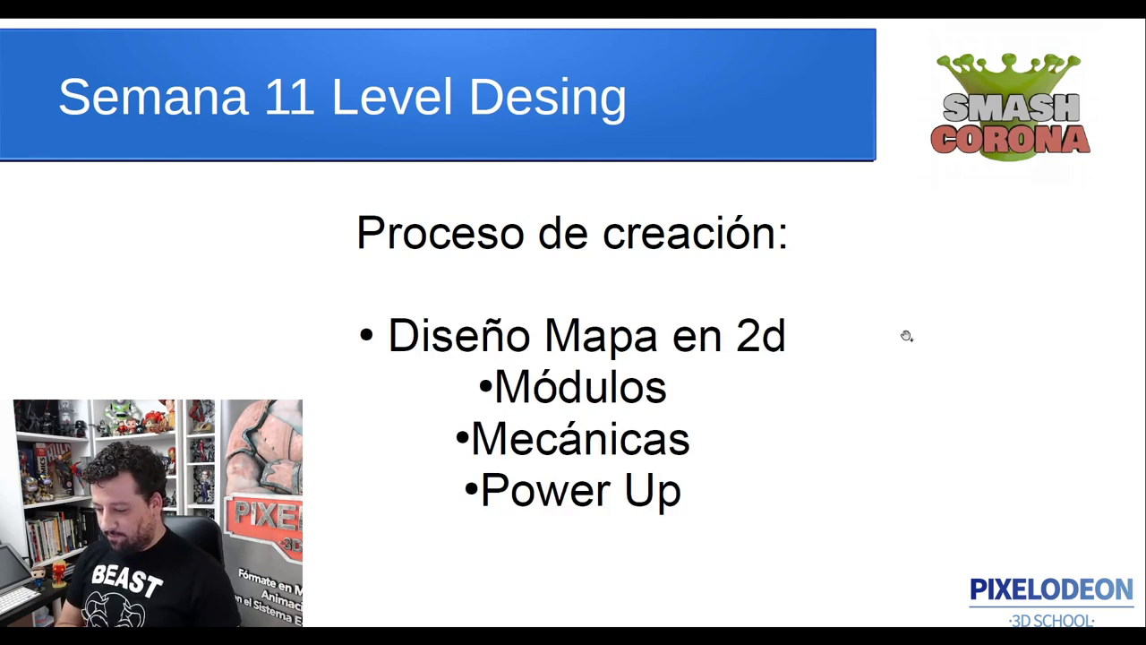
pyautogui.press('Right')
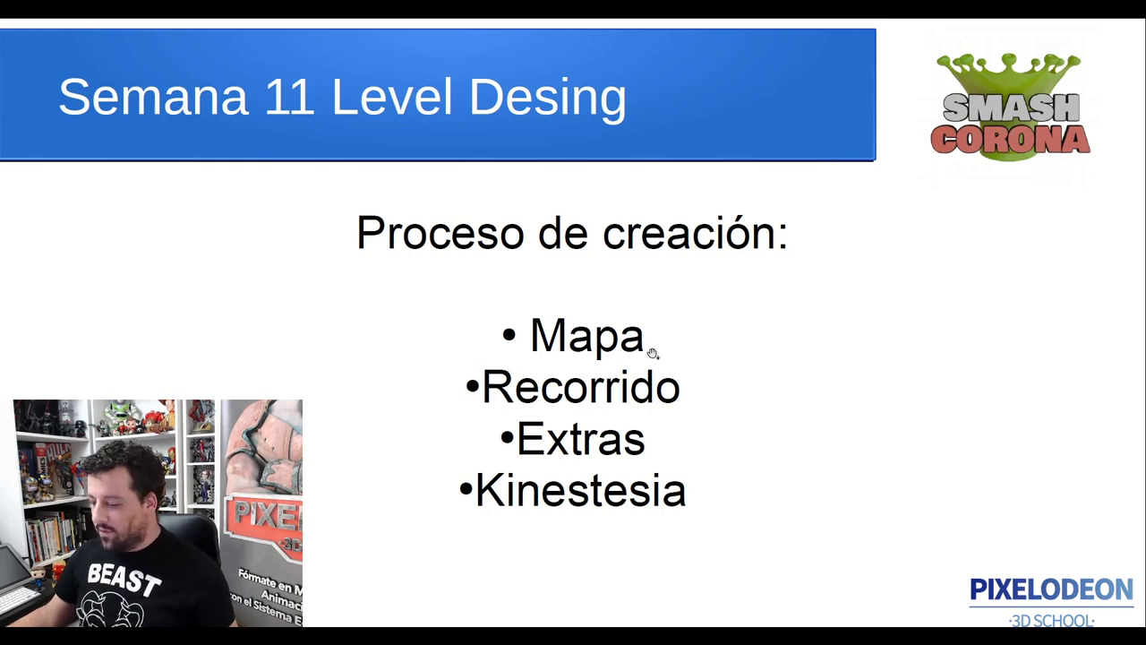
# Exit the full-screen slideshow, leaving the Proceso de creación slide in the document window
pyautogui.press('Escape')
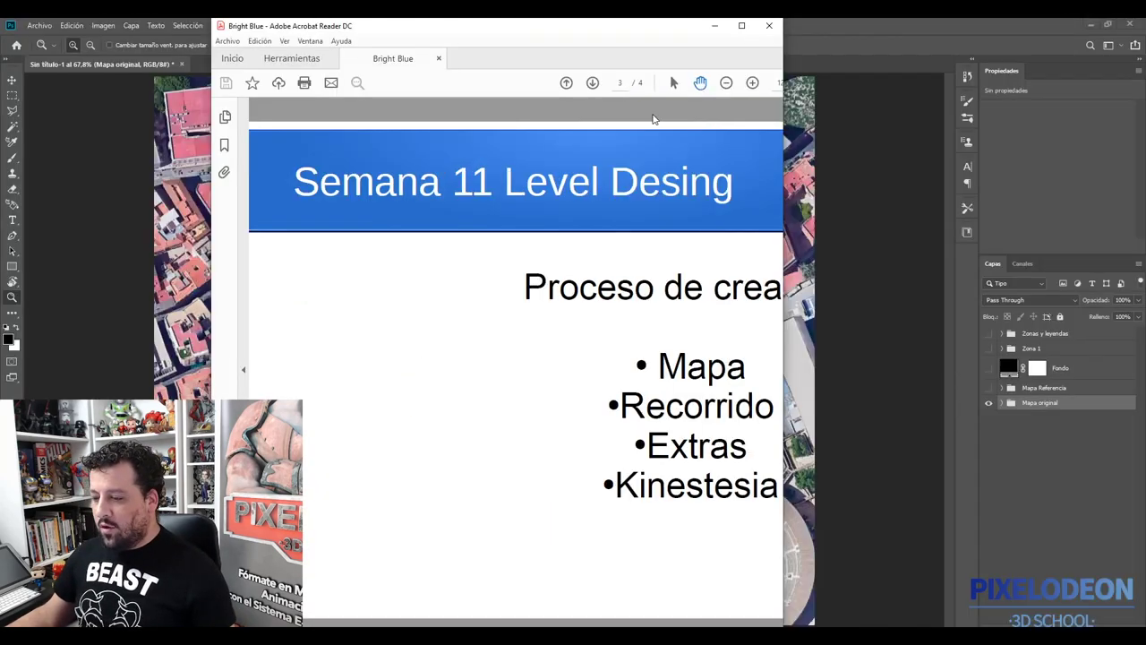
# Put the Acrobat window away to return to the Photoshop city map
pyautogui.doubleClick(497, 27)
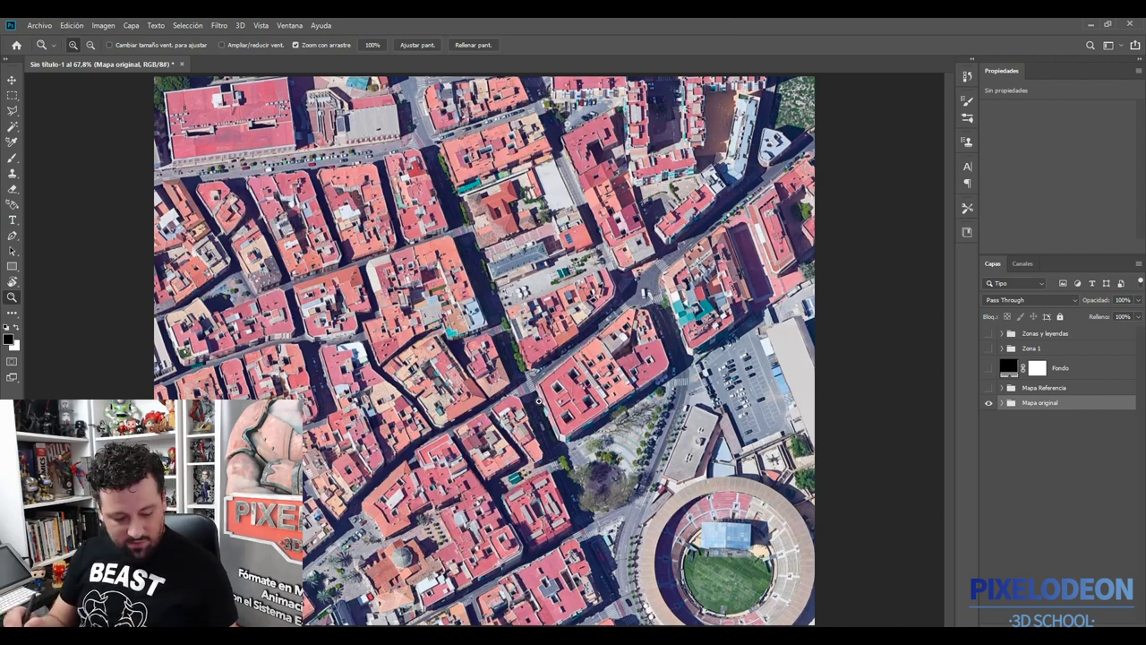
# Switch Photoshop to full-screen mode and pan to reveal the top of the aerial map
pyautogui.press('f')
pyautogui.scroll(-5, 499, 522)
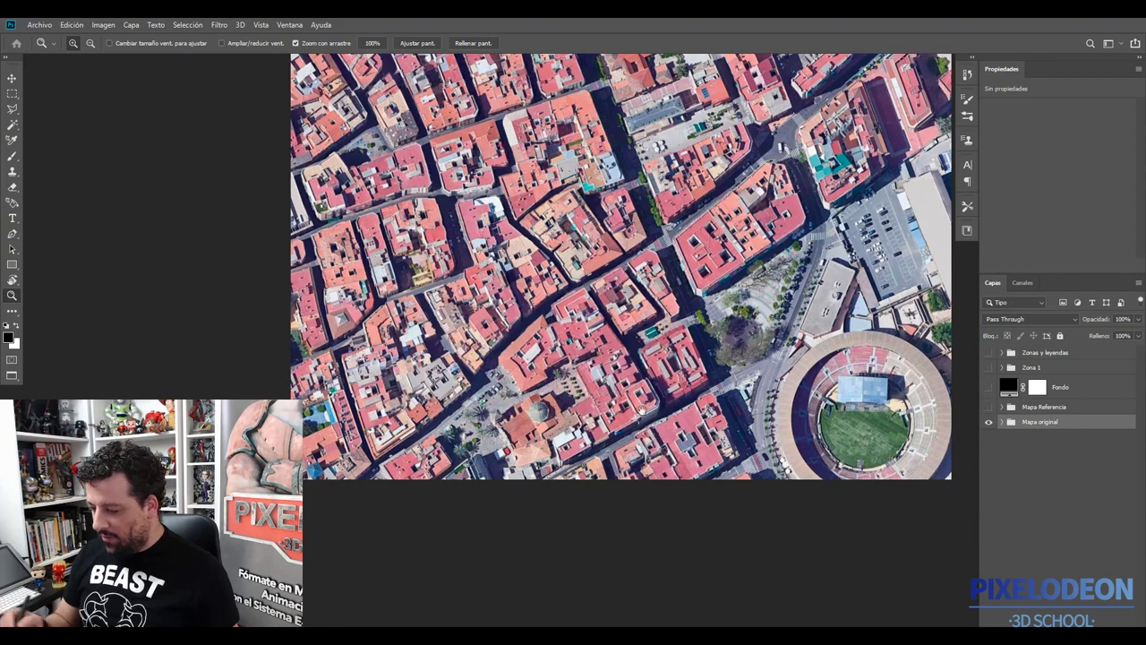
pyautogui.moveTo(573, 483); pyautogui.dragTo(365, 587)
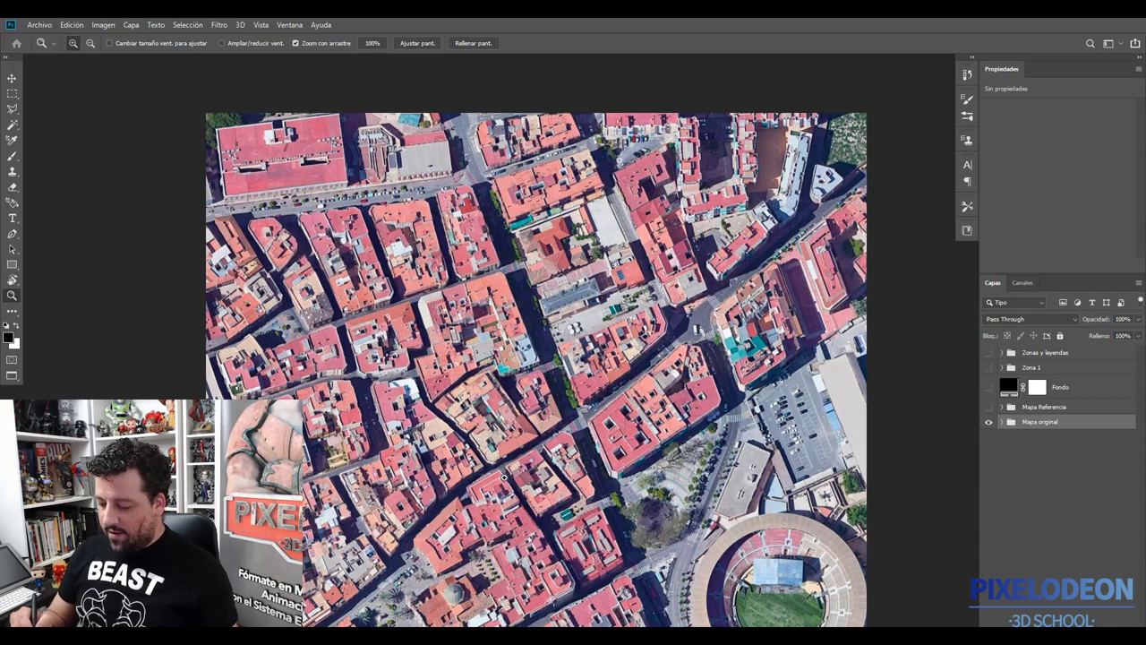
# Expand Mapa original and toggle its Capa 1–4 layers off and back on
pyautogui.click(1002, 422)
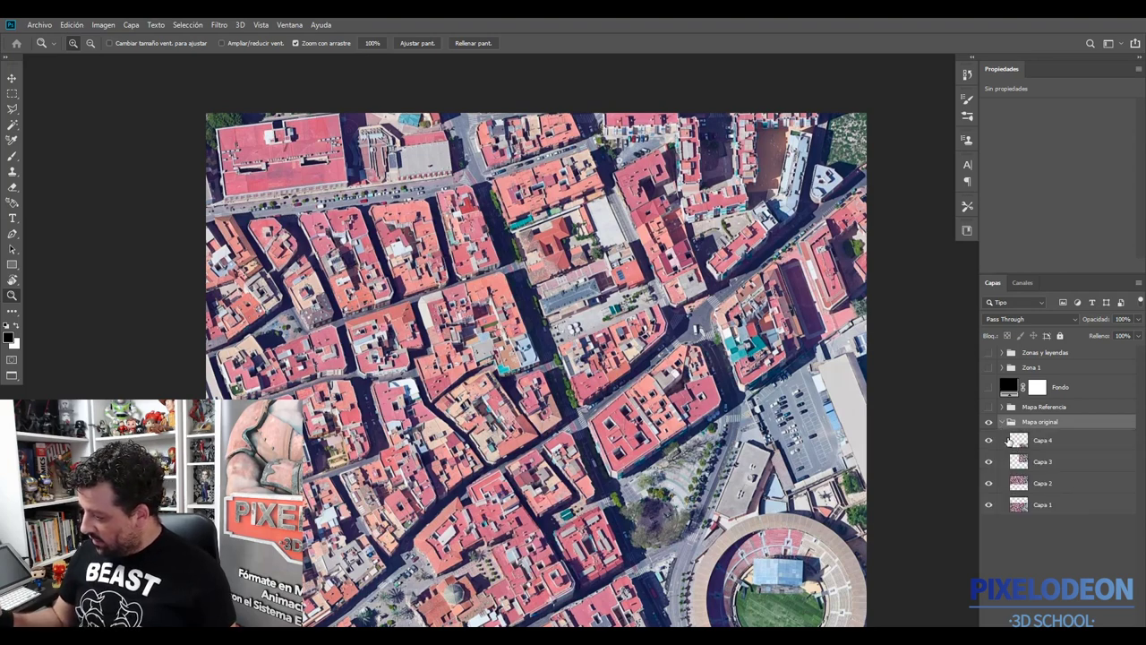
pyautogui.click(989, 439)
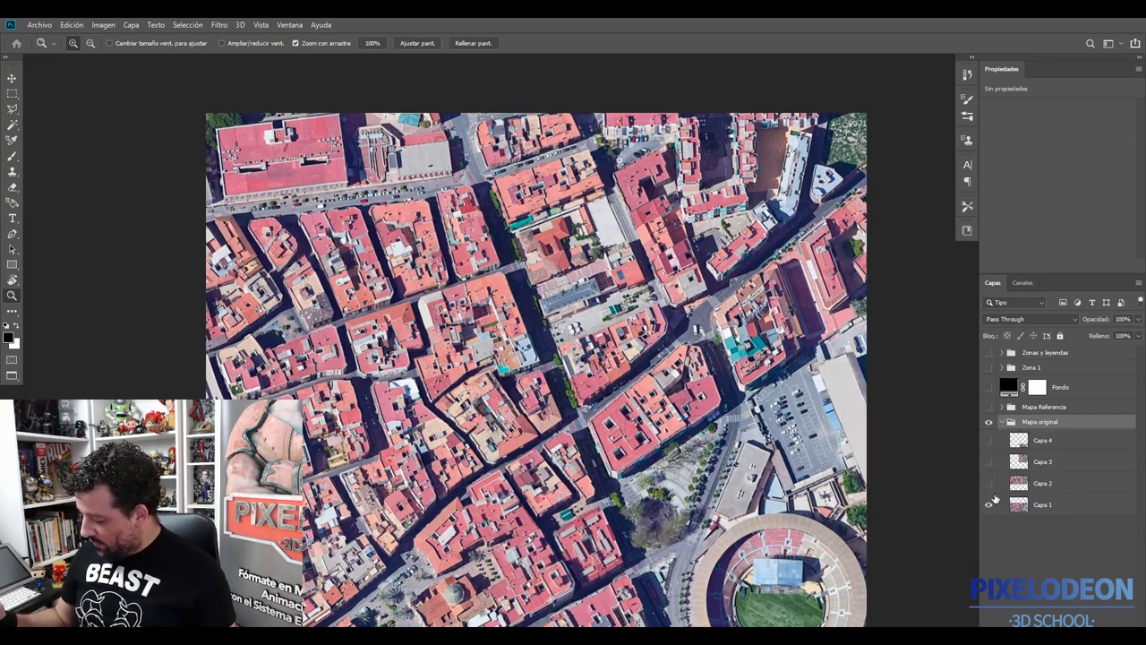
pyautogui.click(989, 485)
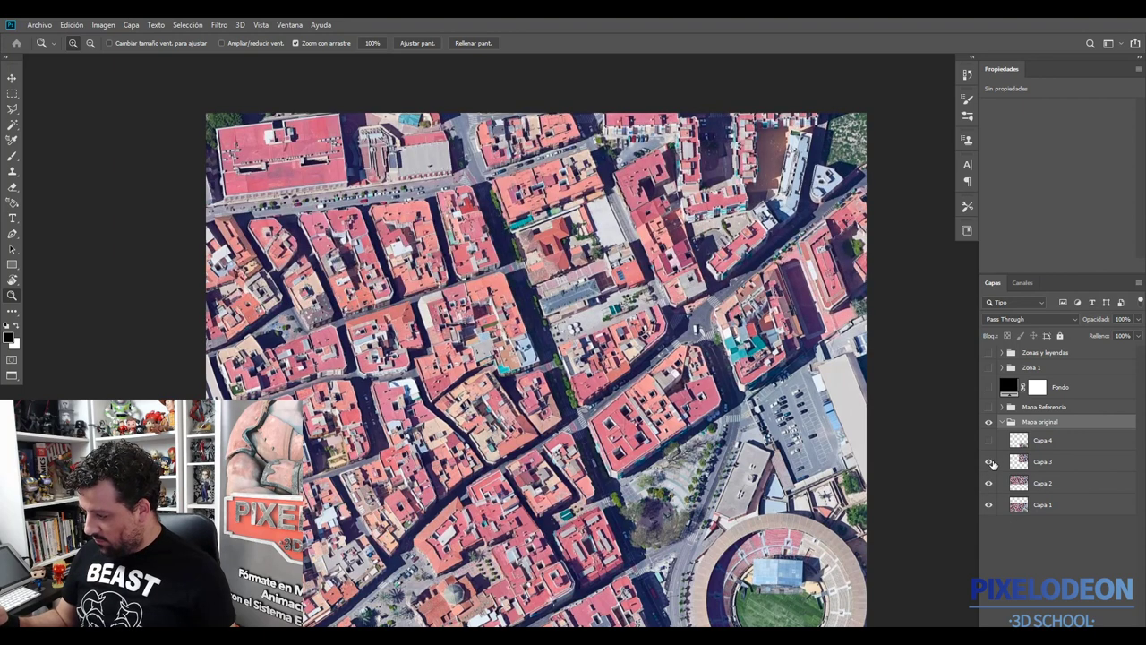
pyautogui.click(989, 440)
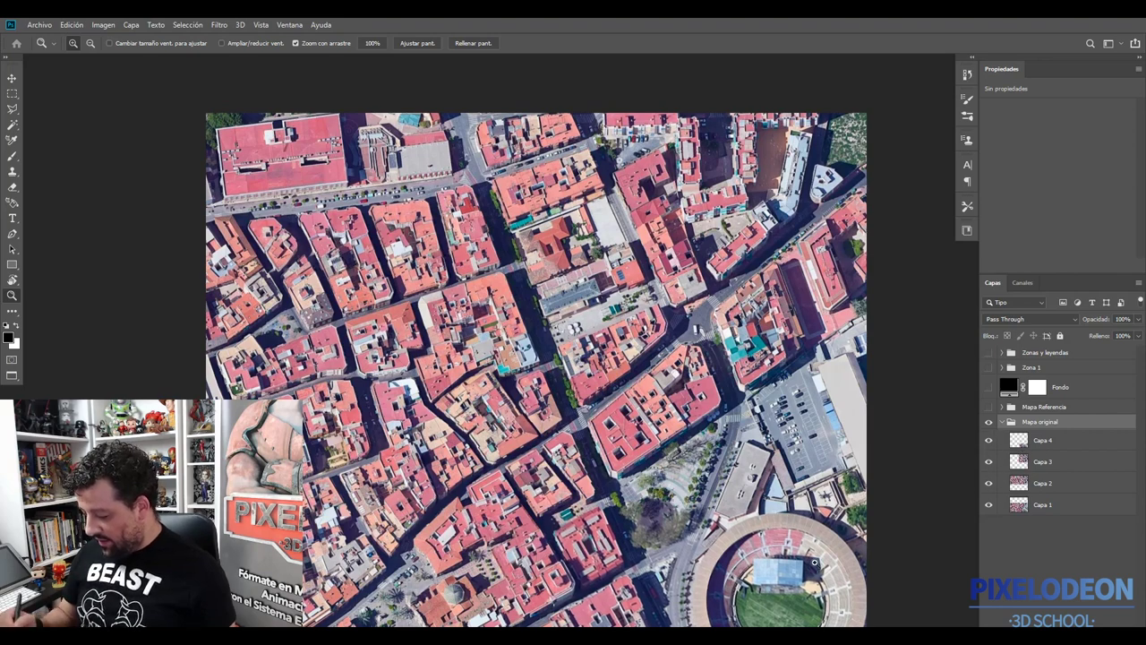
pyautogui.click(989, 507)
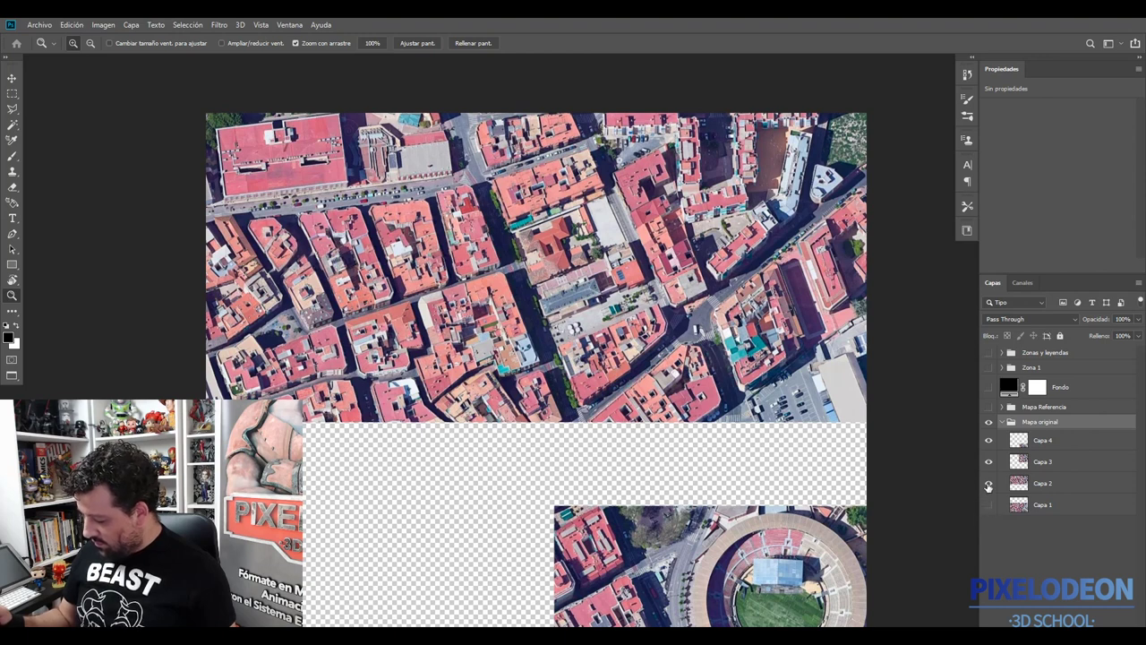
pyautogui.click(990, 483)
pyautogui.click(990, 462)
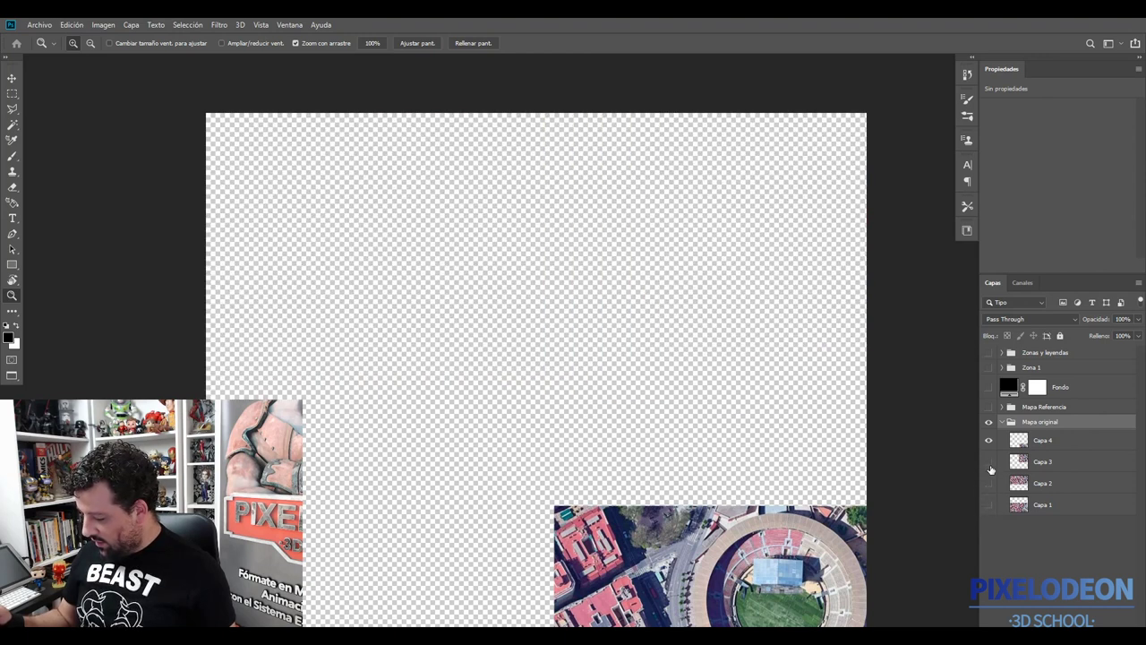
pyautogui.moveTo(990, 462); pyautogui.dragTo(988, 507)
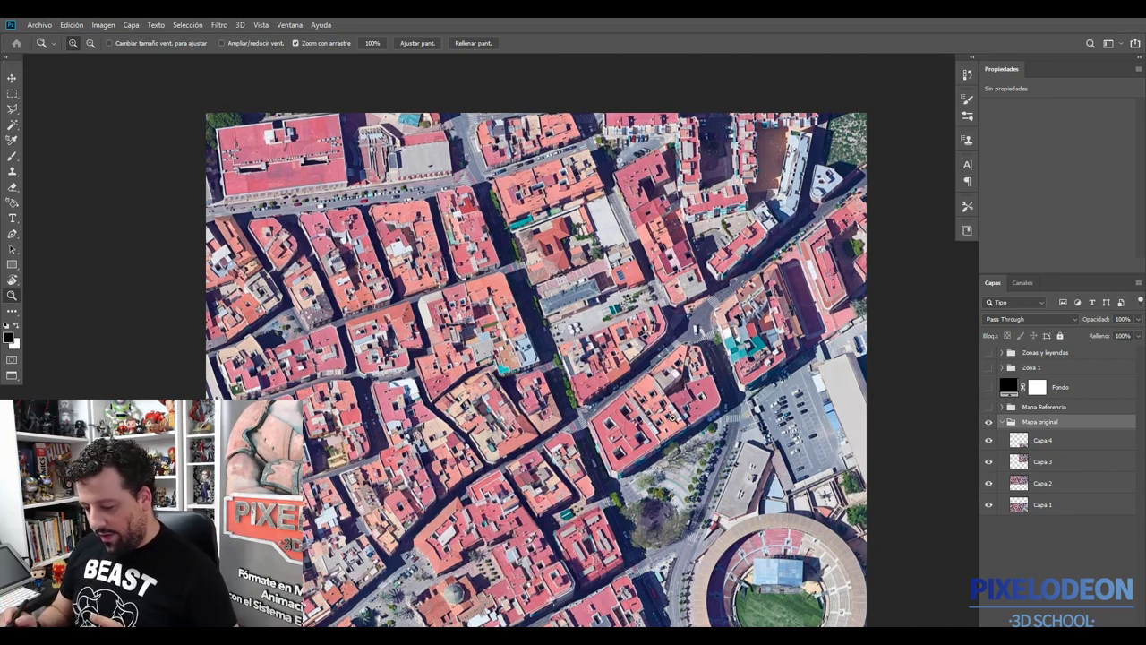
# Hide Mapa original and show Mapa Referencia, checking Grupo 1's effect on the faded map
pyautogui.click(1002, 422)
pyautogui.click(989, 406)
pyautogui.click(989, 422)
pyautogui.click(1002, 407)
pyautogui.click(989, 425)
pyautogui.click(990, 425)
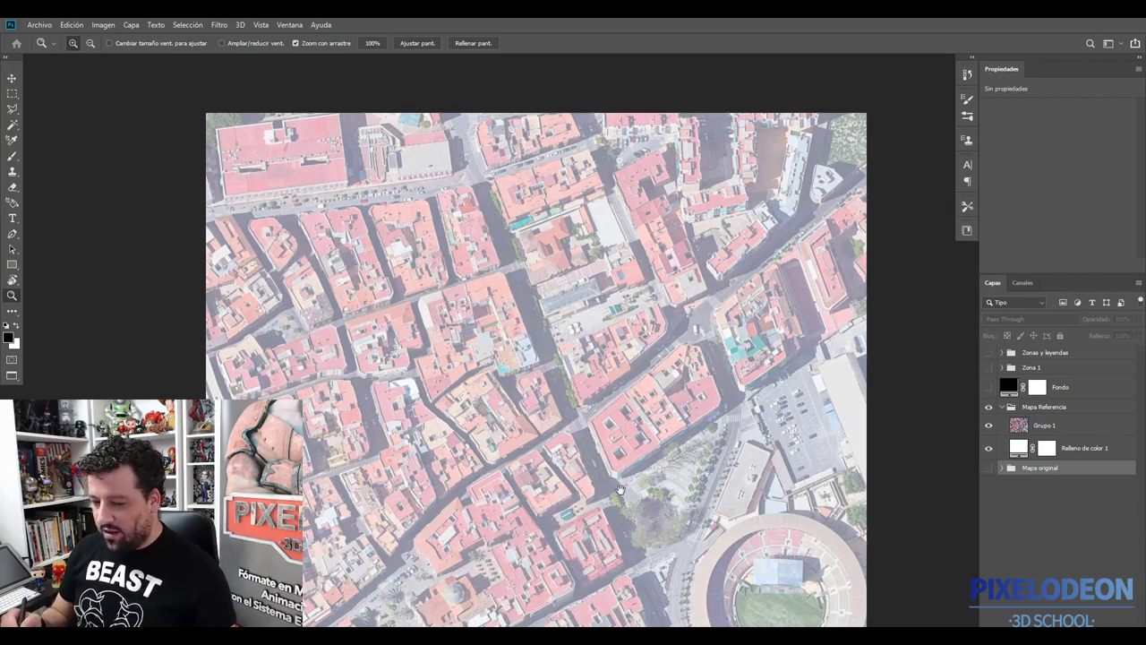
pyautogui.scroll(-1, 625, 472)
pyautogui.press('f')
pyautogui.press('f')
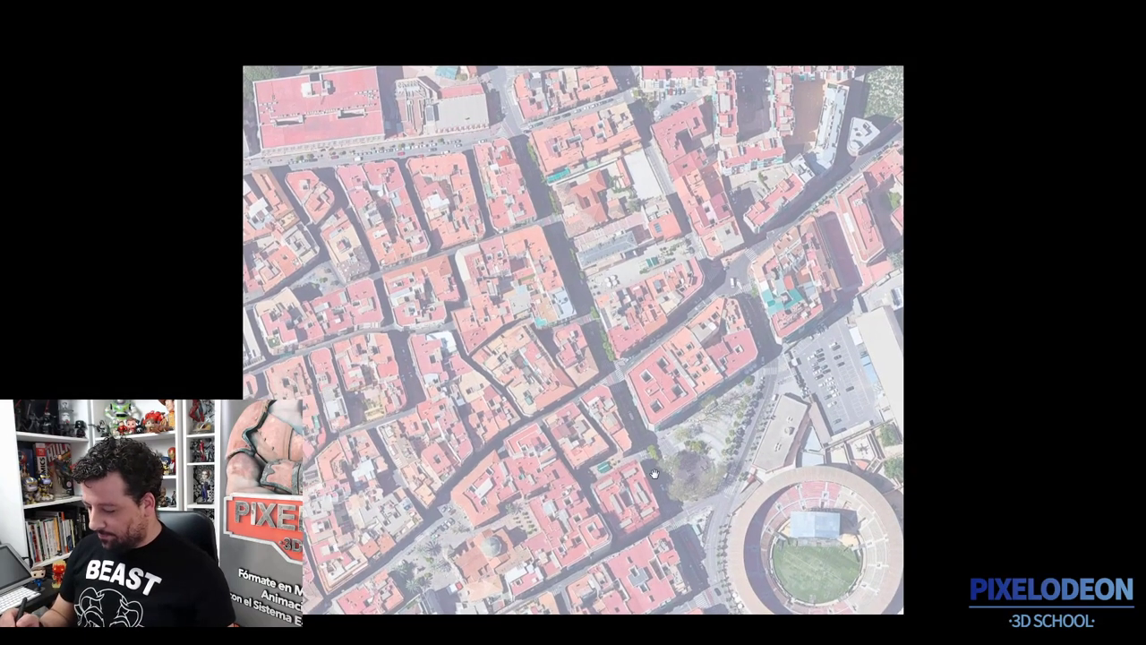
pyautogui.scroll(1, 672, 453)
pyautogui.press('f')
pyautogui.press('f')
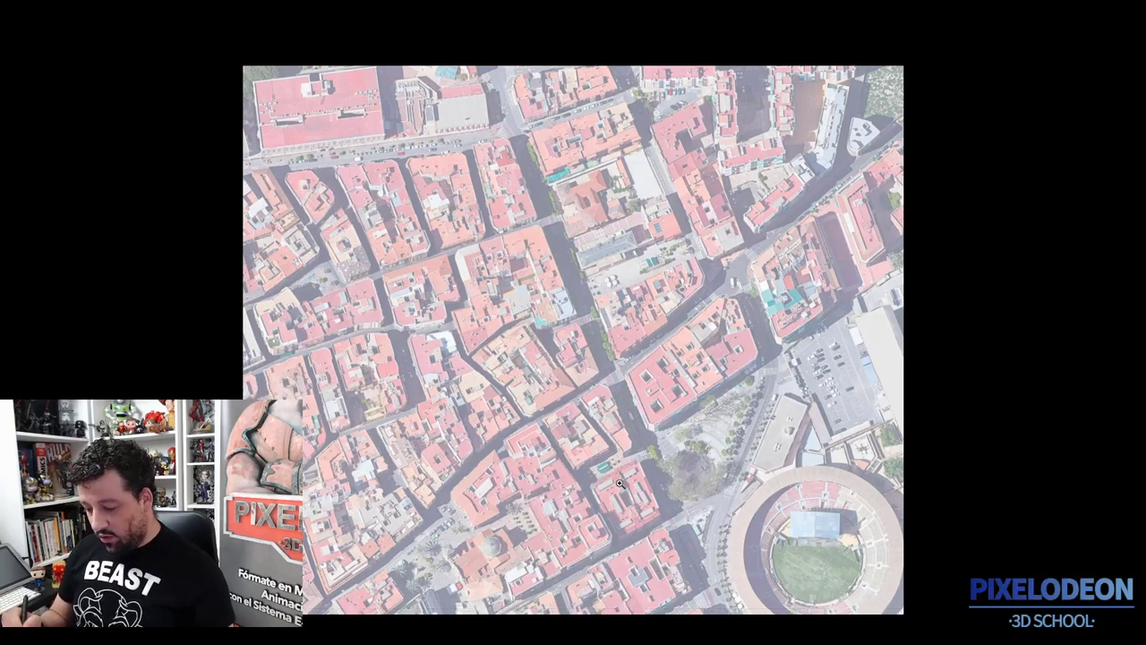
pyautogui.press('f')
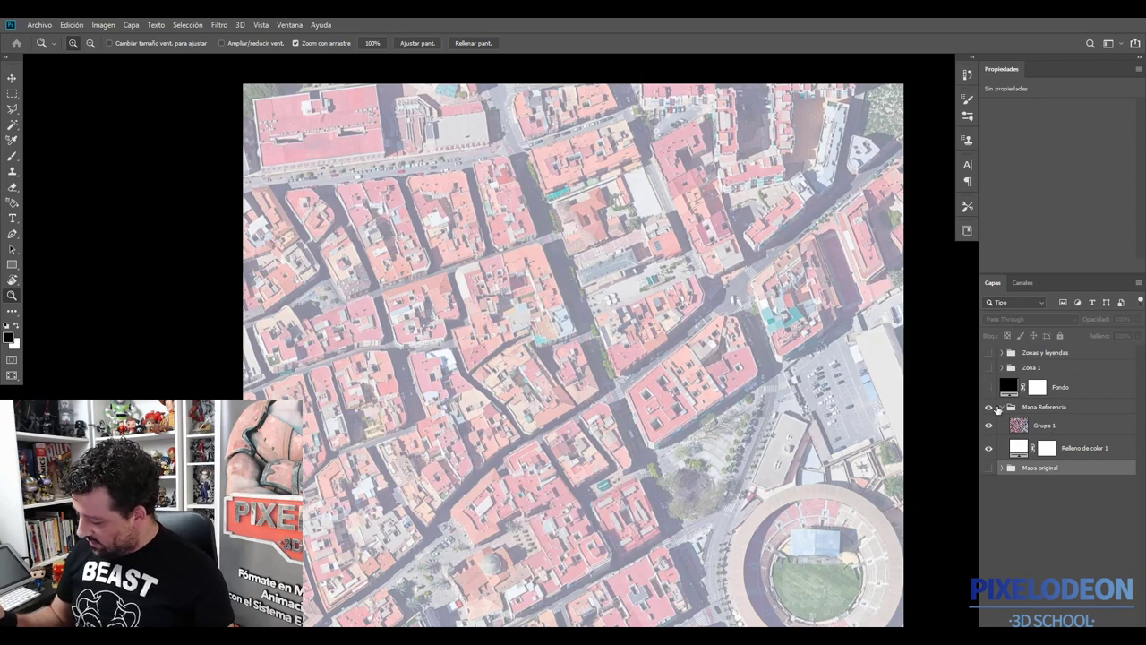
pyautogui.click(1001, 407)
pyautogui.click(989, 387)
# Hide Fondo, show Zona 1's buildings, and group its Relleno de color layers into Grupo 2
pyautogui.click(988, 387)
pyautogui.click(989, 368)
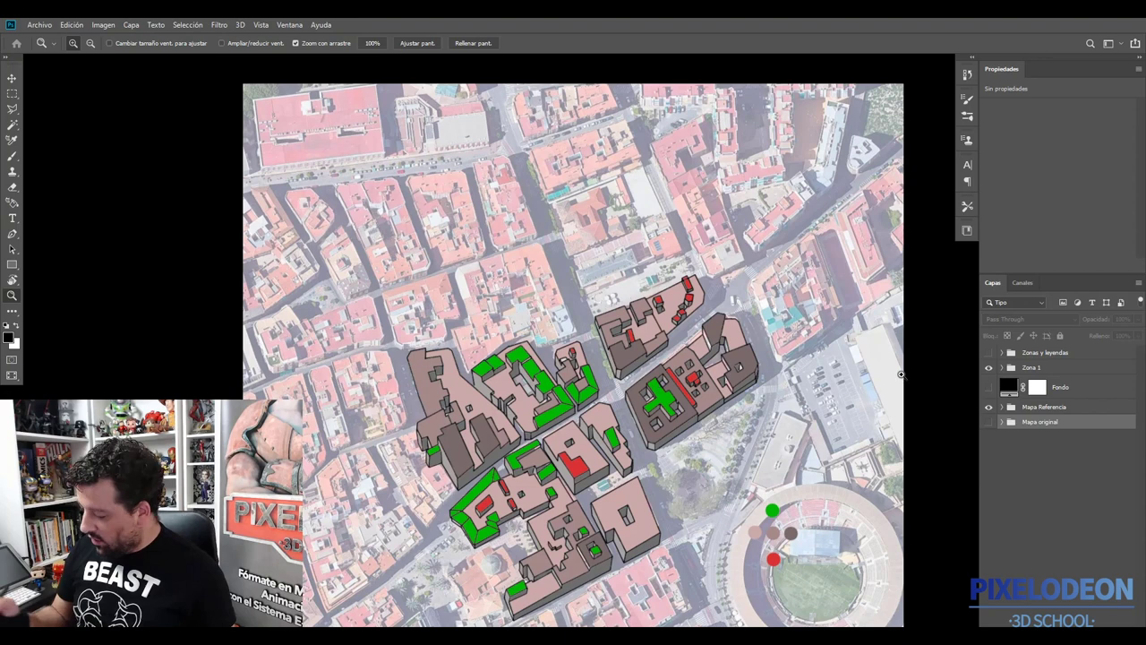
pyautogui.click(1002, 368)
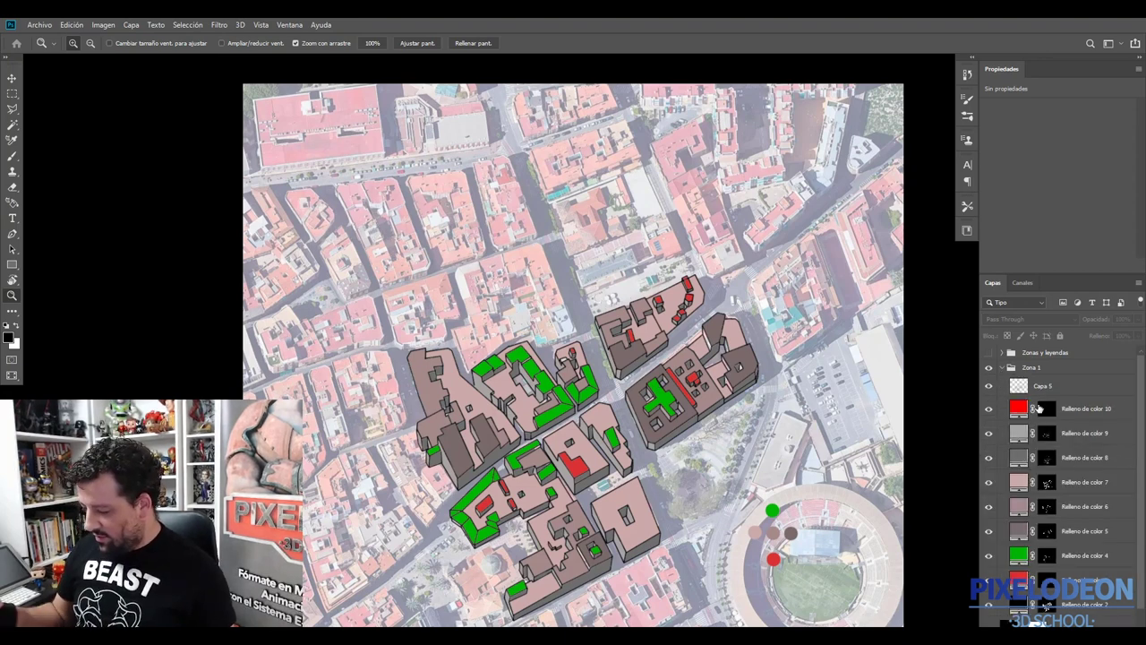
pyautogui.click(1080, 412)
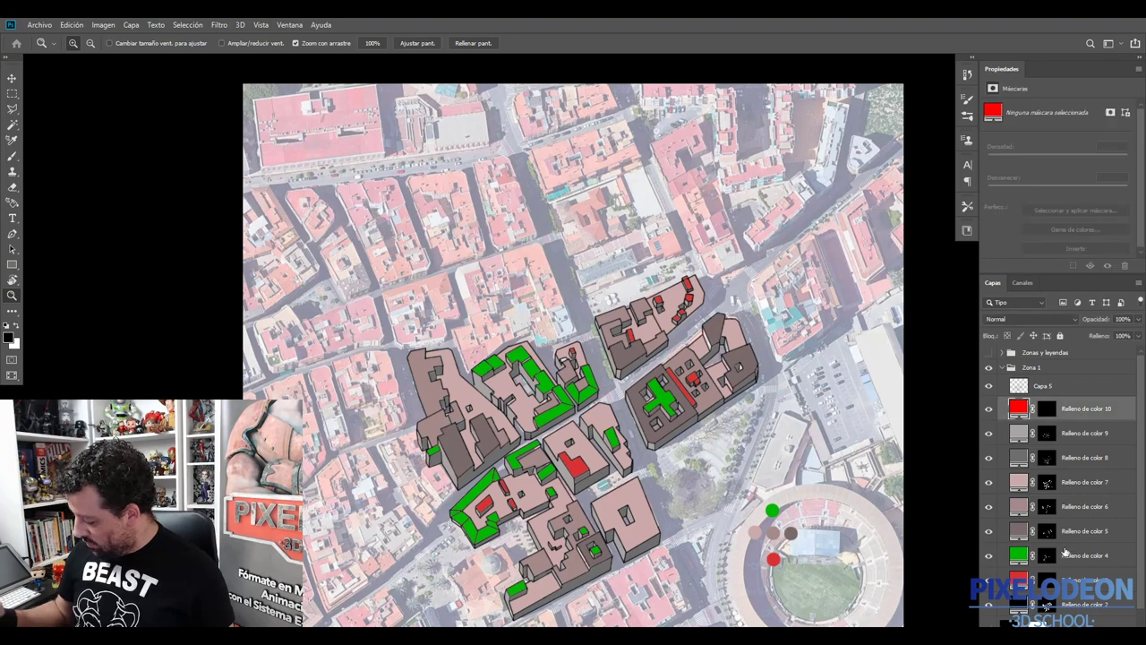
pyautogui.keyDown('shift'); pyautogui.click(1084, 609); pyautogui.keyUp('shift')
pyautogui.hotkey('ctrl', 'g')
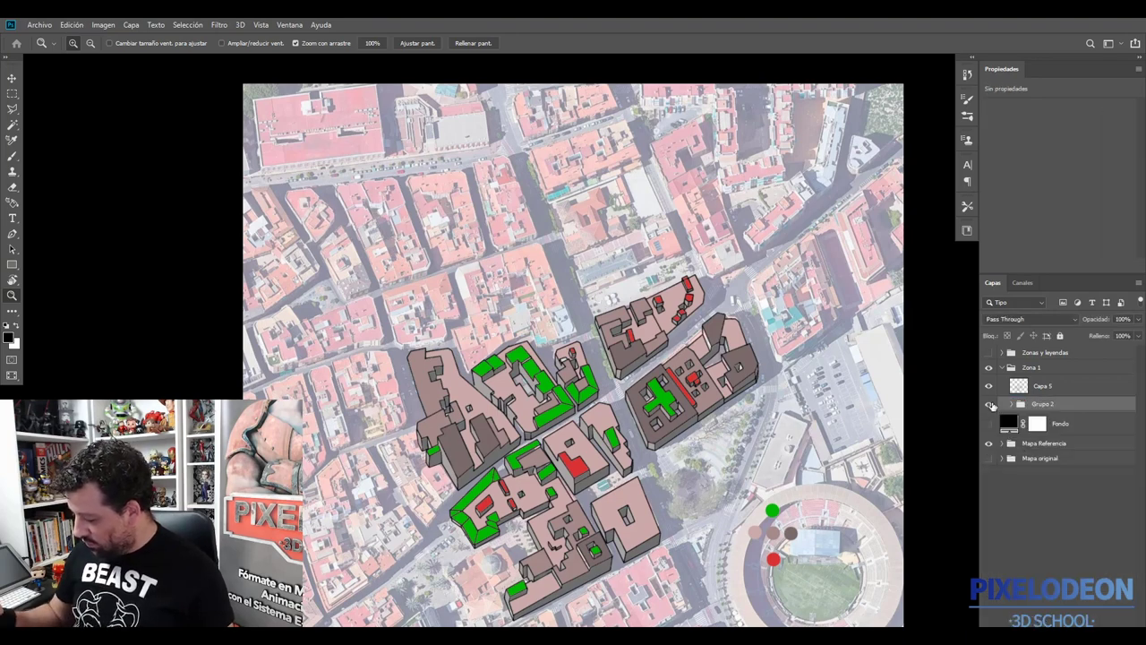
# Hide Grupo 2's colour fills and zoom in on the black-outlined buildings
pyautogui.click(989, 406)
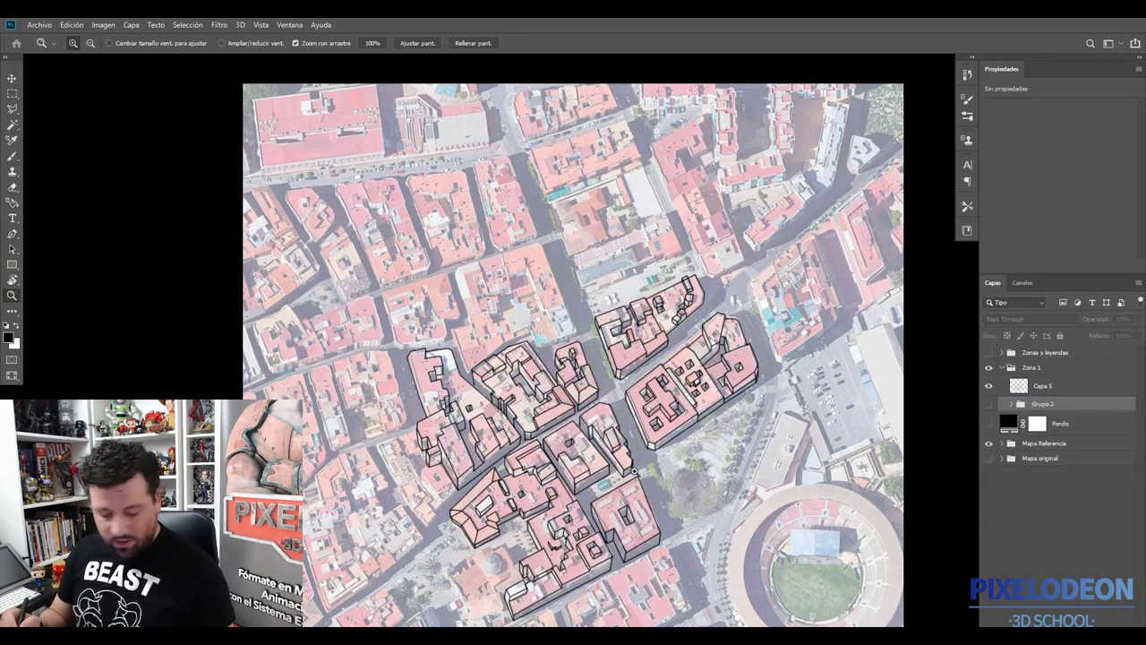
pyautogui.moveTo(631, 462); pyautogui.dragTo(685, 404)
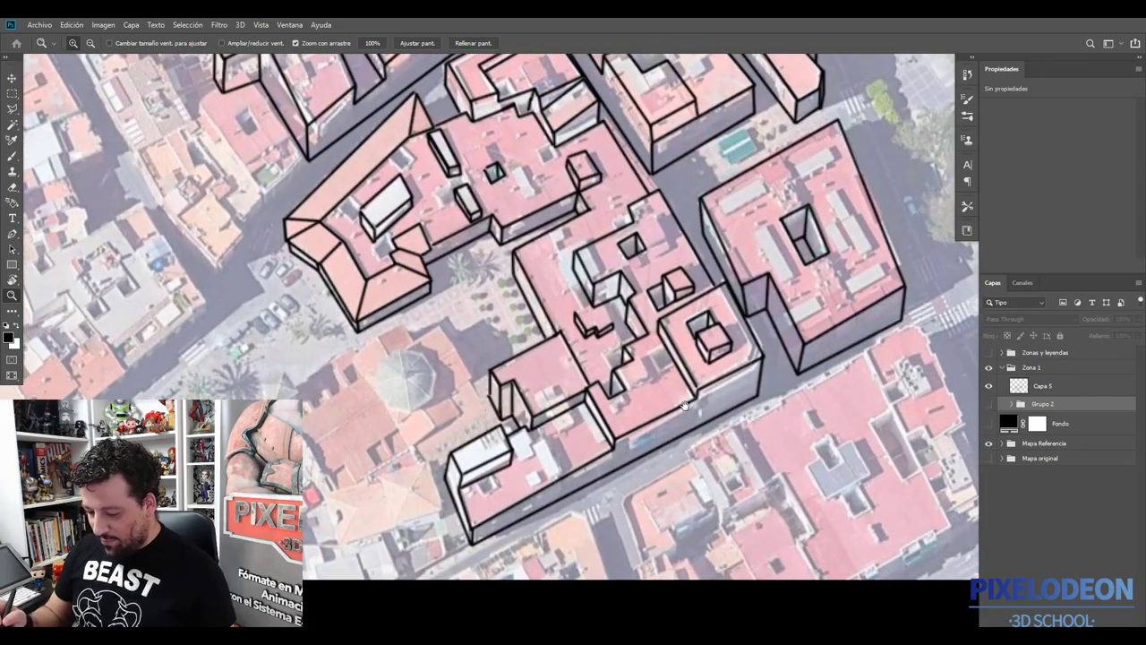
pyautogui.keyDown('alt'); pyautogui.click(685, 405); pyautogui.keyUp('alt')
pyautogui.moveTo(323, 448); pyautogui.dragTo(347, 449)
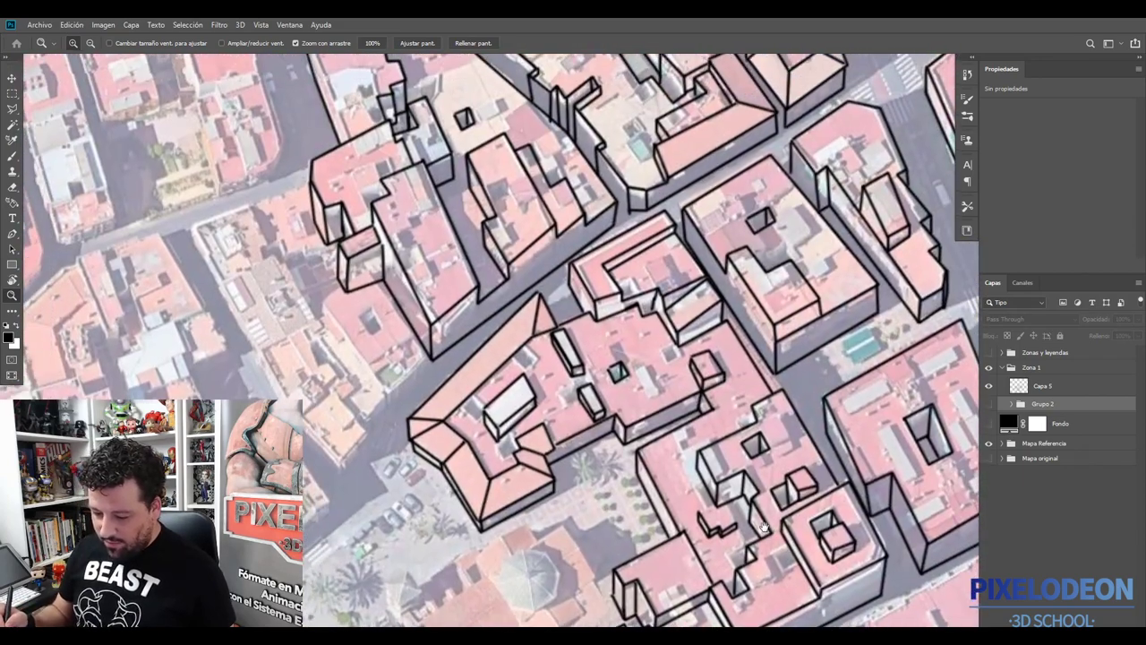
pyautogui.keyDown('alt'); pyautogui.click(348, 450); pyautogui.keyUp('alt')
pyautogui.click(365, 311)
pyautogui.keyDown('alt'); pyautogui.click(365, 311); pyautogui.keyUp('alt')
pyautogui.click(421, 452)
pyautogui.keyDown('alt'); pyautogui.click(490, 477); pyautogui.keyUp('alt')
pyautogui.click(526, 457)
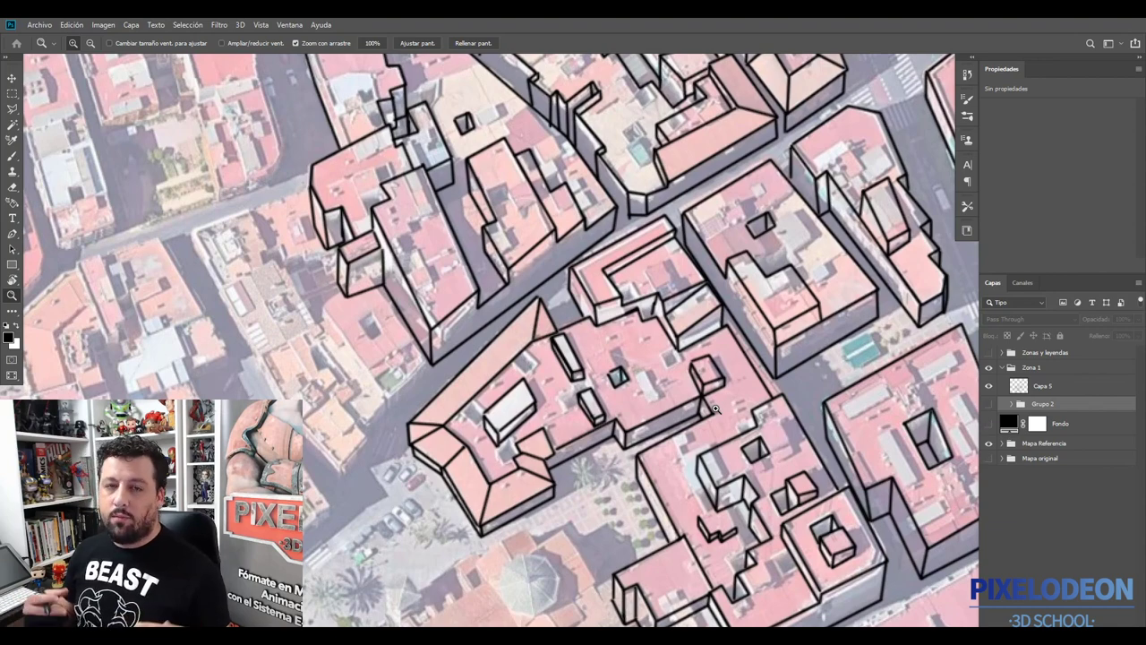
# Pan across neighbouring blocks of outlined buildings and return to the standard document window
pyautogui.moveTo(751, 508); pyautogui.dragTo(707, 353)
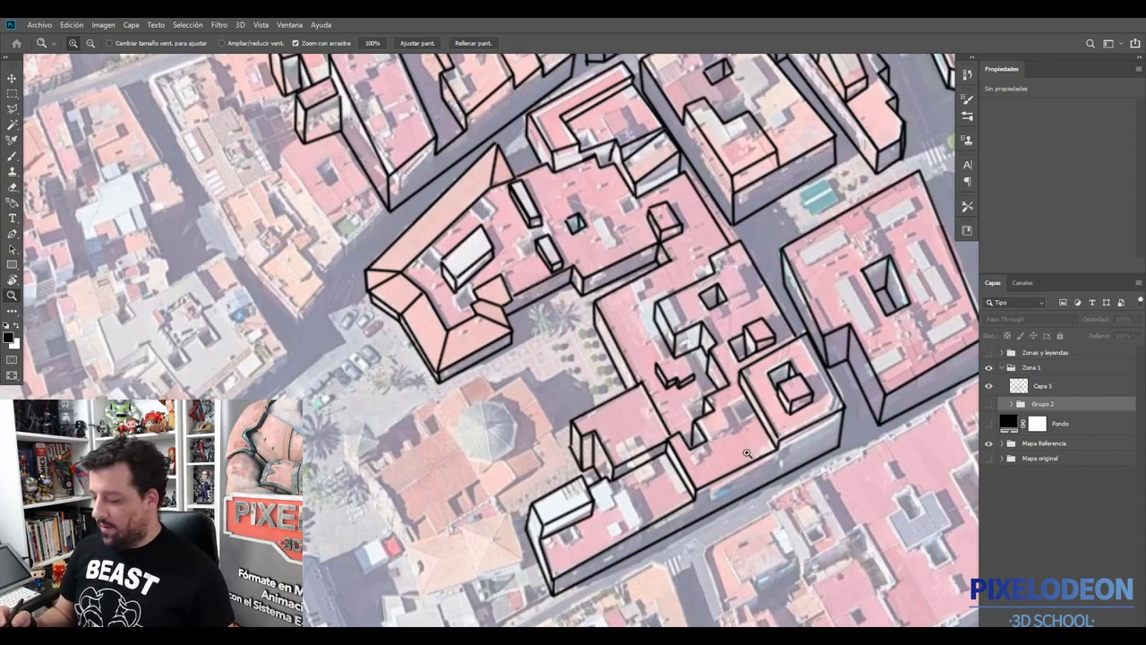
pyautogui.moveTo(641, 487); pyautogui.dragTo(502, 480)
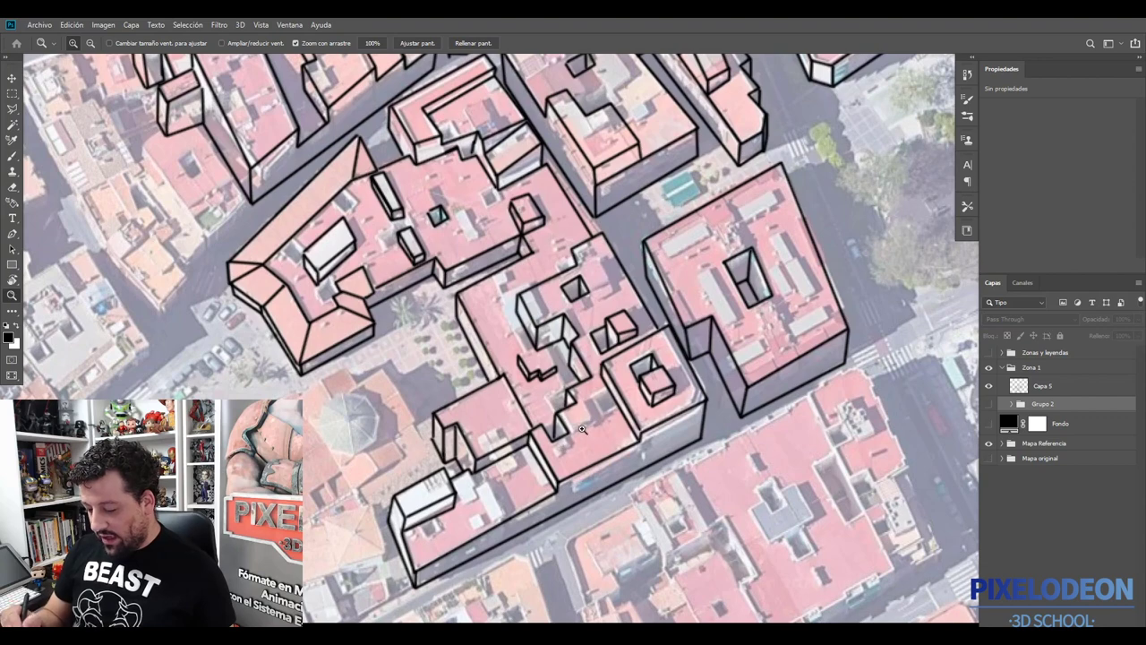
pyautogui.moveTo(584, 312); pyautogui.dragTo(672, 479)
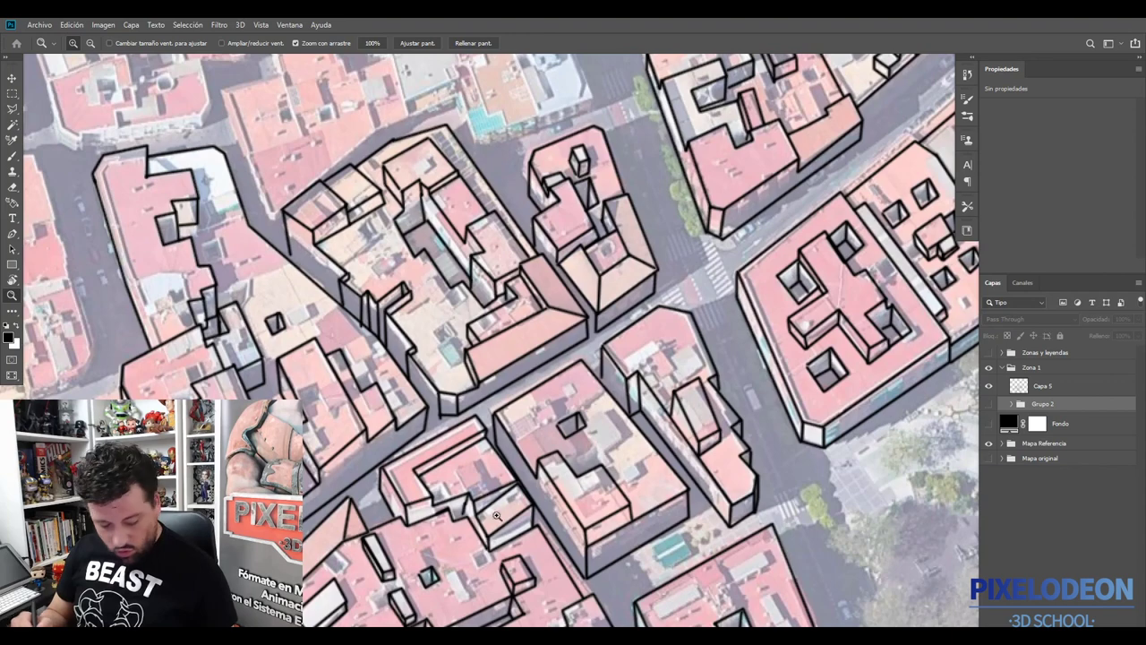
pyautogui.hotkey('shift', 'f')
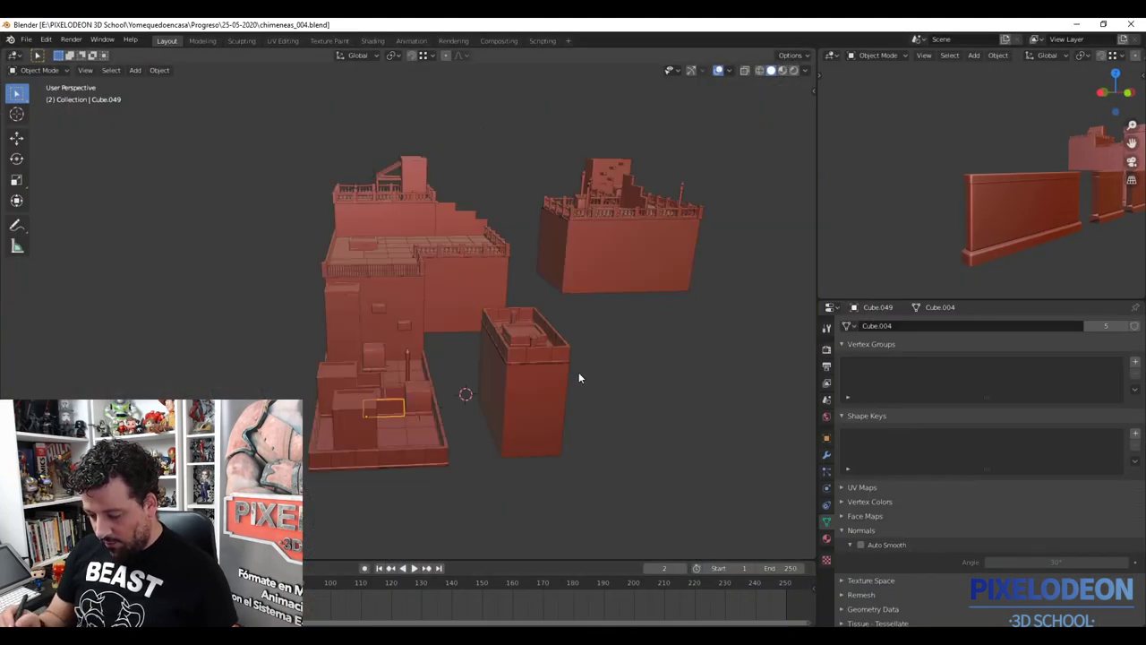
pyautogui.scroll(4, 479, 385)
pyautogui.scroll(2, 469, 423)
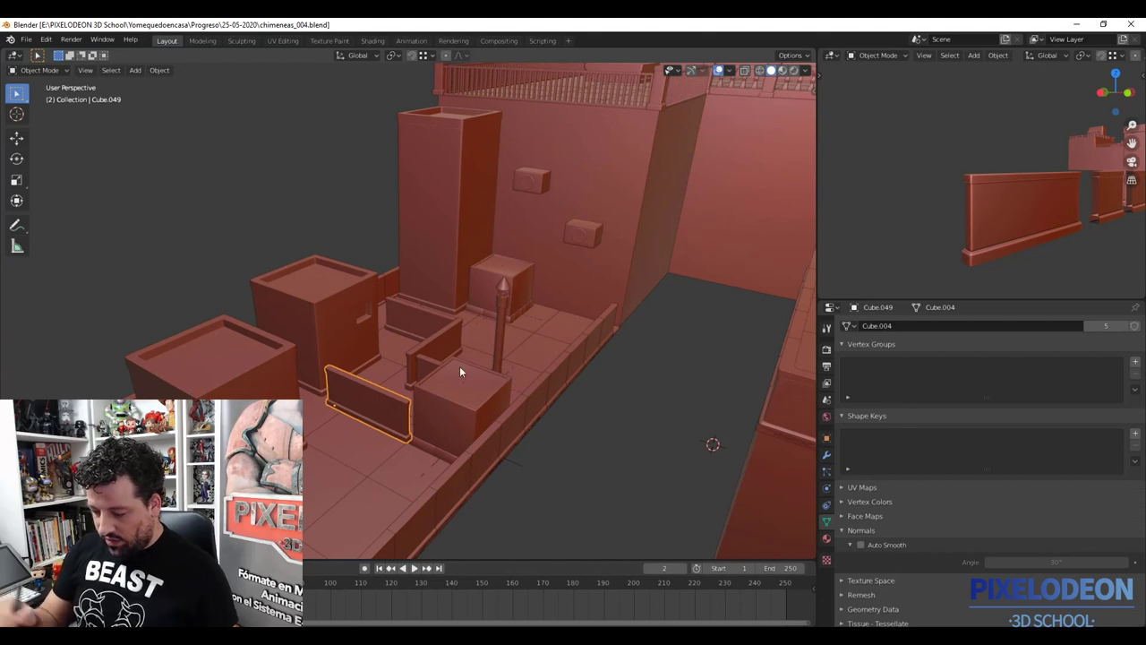
pyautogui.scroll(-5, 459, 366)
pyautogui.moveTo(674, 326)
pyautogui.mouseDown()
pyautogui.moveTo(570, 331)
pyautogui.moveTo(716, 320)
pyautogui.moveTo(729, 280)
pyautogui.moveTo(526, 359)
pyautogui.mouseUp()
pyautogui.moveTo(642, 358)
pyautogui.mouseDown()
pyautogui.moveTo(591, 450)
pyautogui.moveTo(502, 420)
pyautogui.moveTo(486, 545)
pyautogui.mouseUp()
pyautogui.scroll(5, 502, 420)
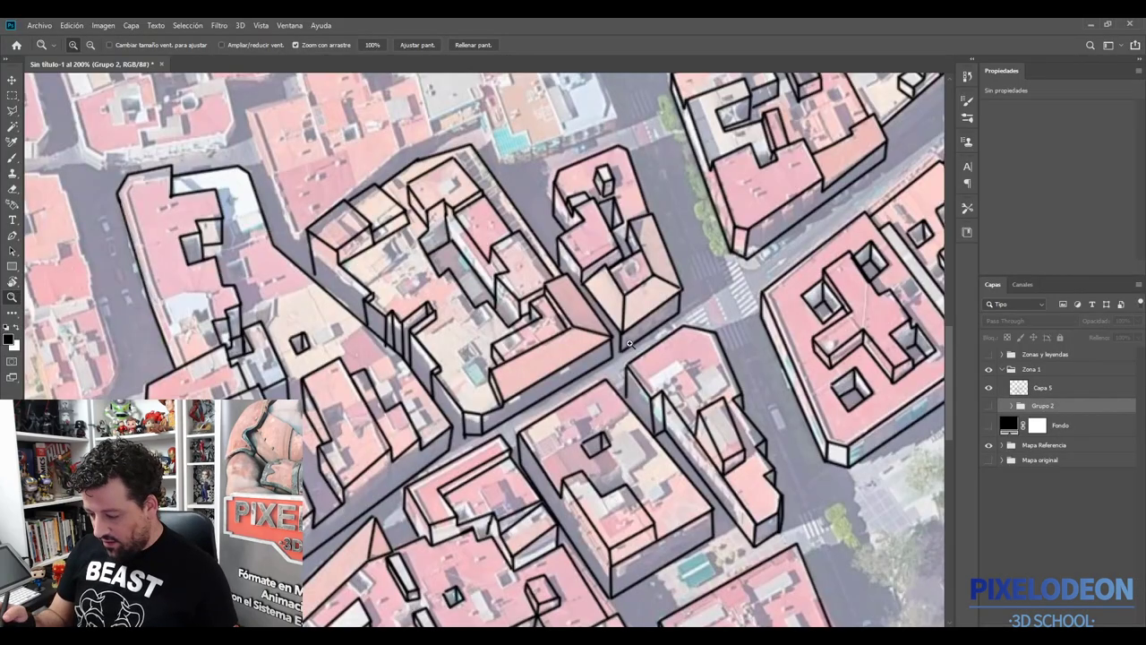
# Pan the map, zoom to 100%, and expand Grupo 2 to list its colour fills
pyautogui.moveTo(746, 315); pyautogui.dragTo(658, 327)
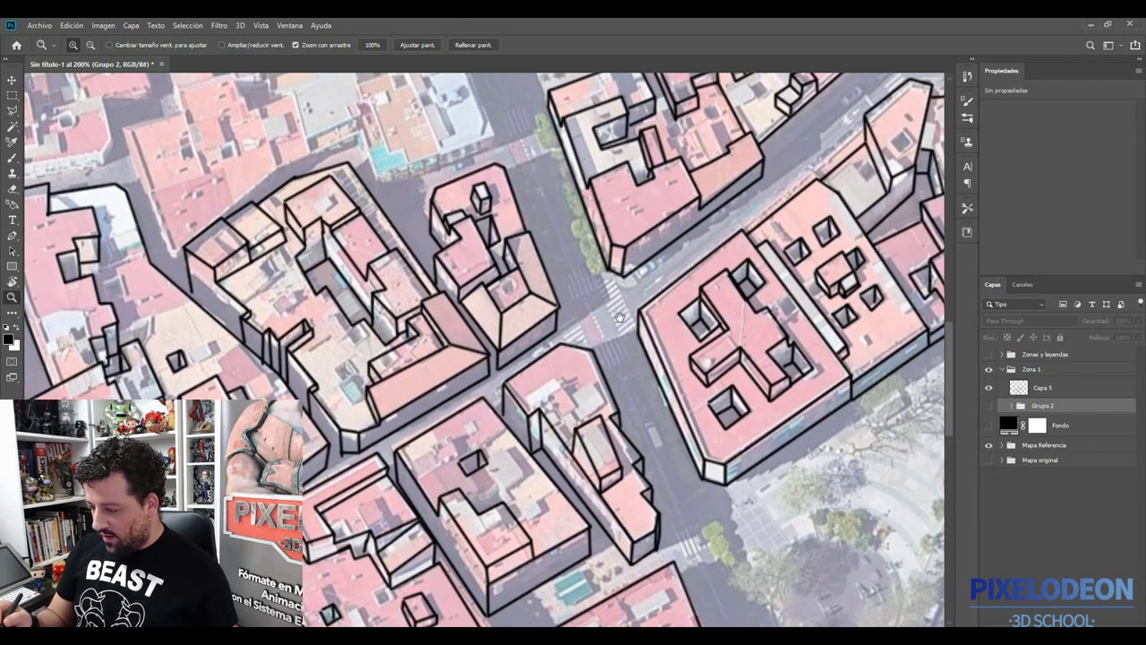
pyautogui.rightClick(659, 331)
pyautogui.click(680, 351)
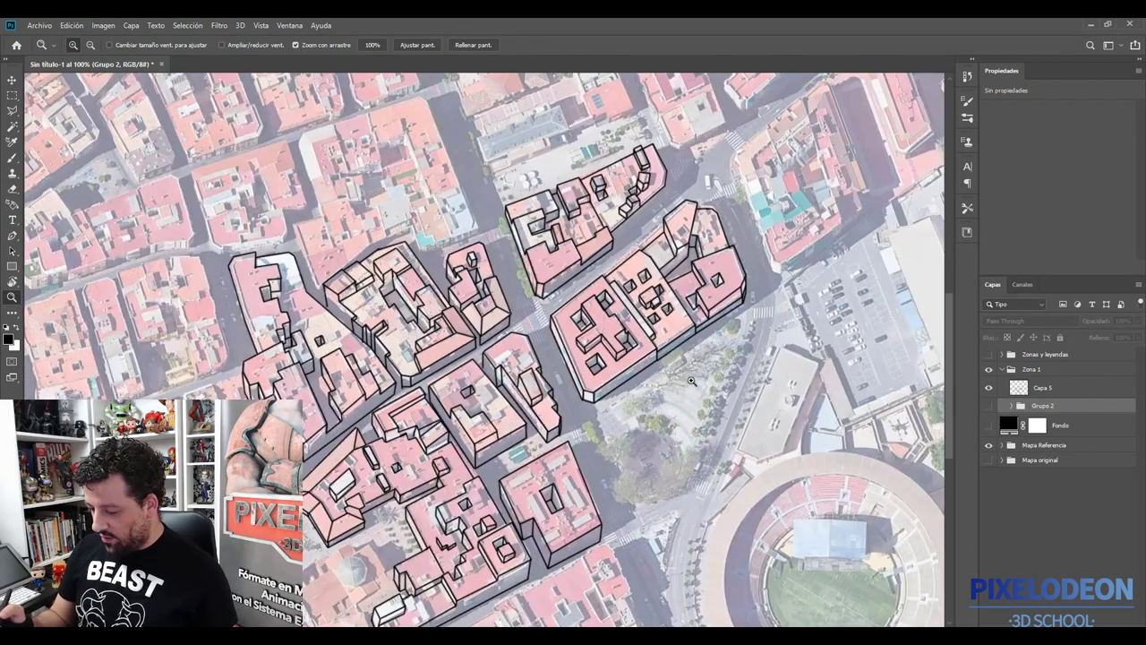
pyautogui.scroll(-2, 737, 380)
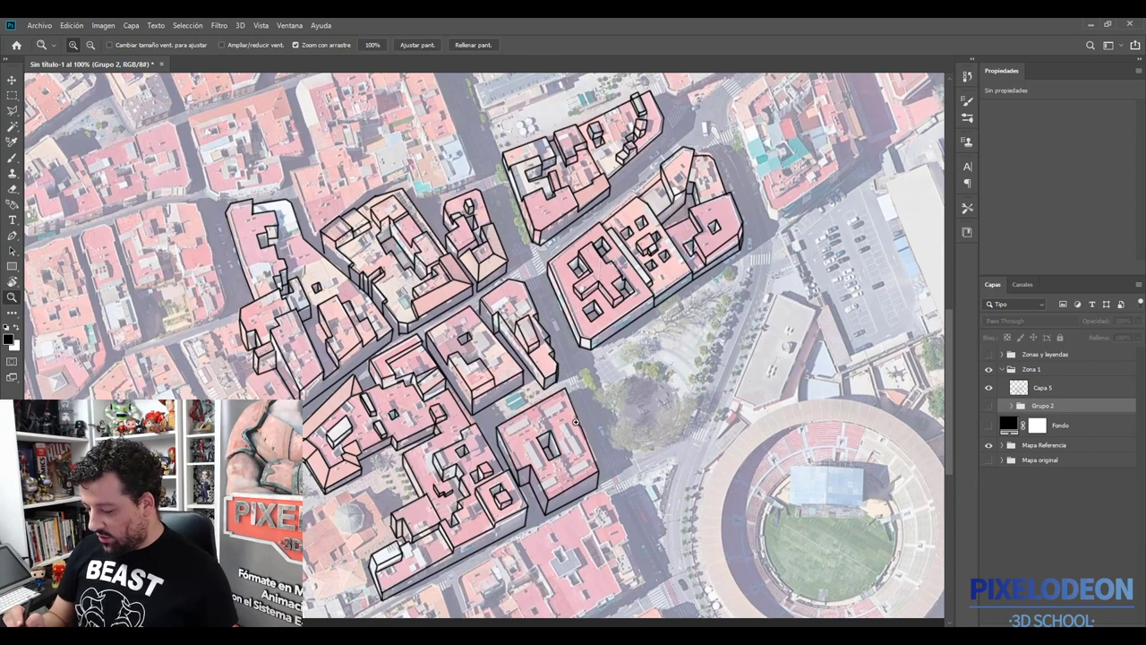
pyautogui.click(1012, 406)
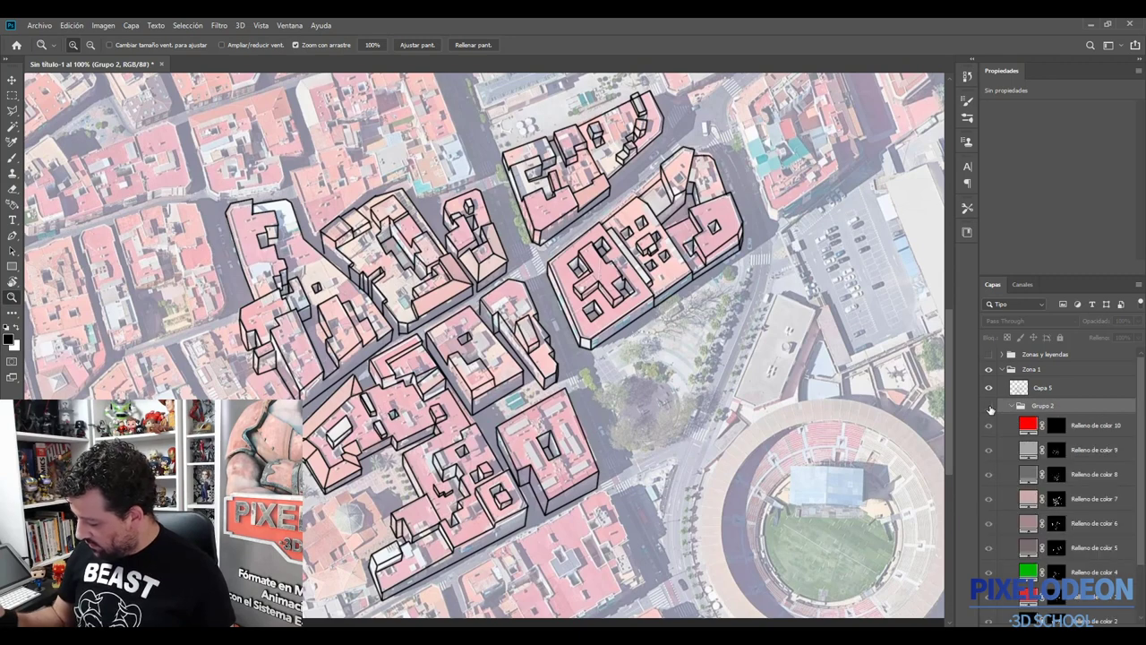
# Show Grupo 2 and turn on Relleno de color 3 to 6 (red, green, brown-grey fills)
pyautogui.click(989, 406)
pyautogui.scroll(-2, 1139, 441)
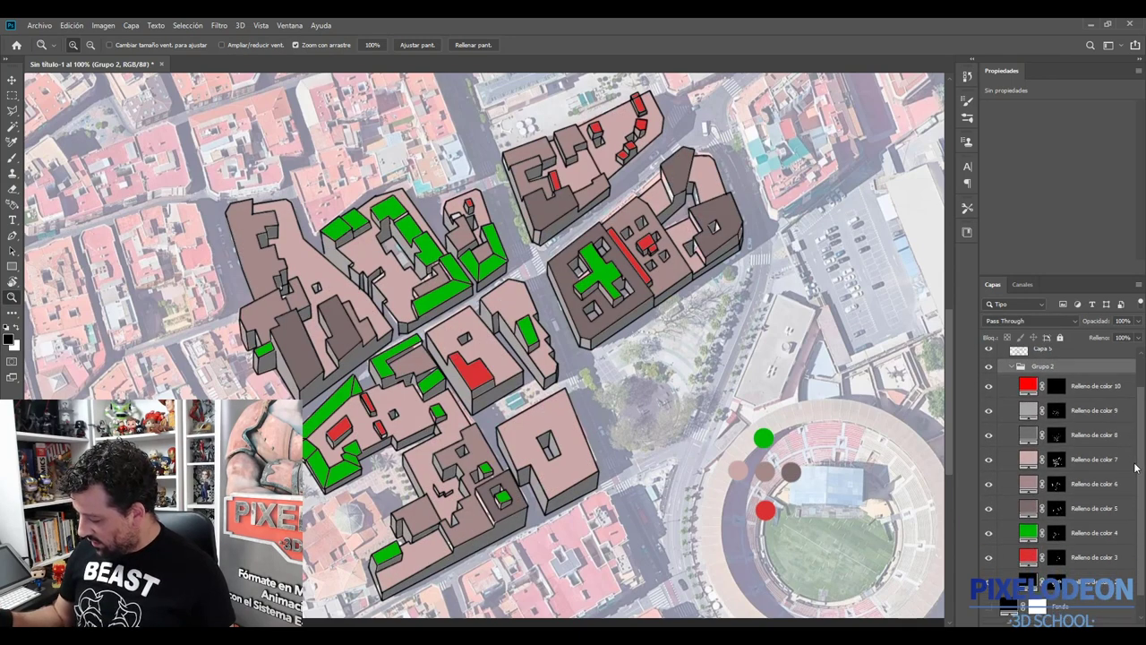
pyautogui.moveTo(989, 370); pyautogui.dragTo(990, 557)
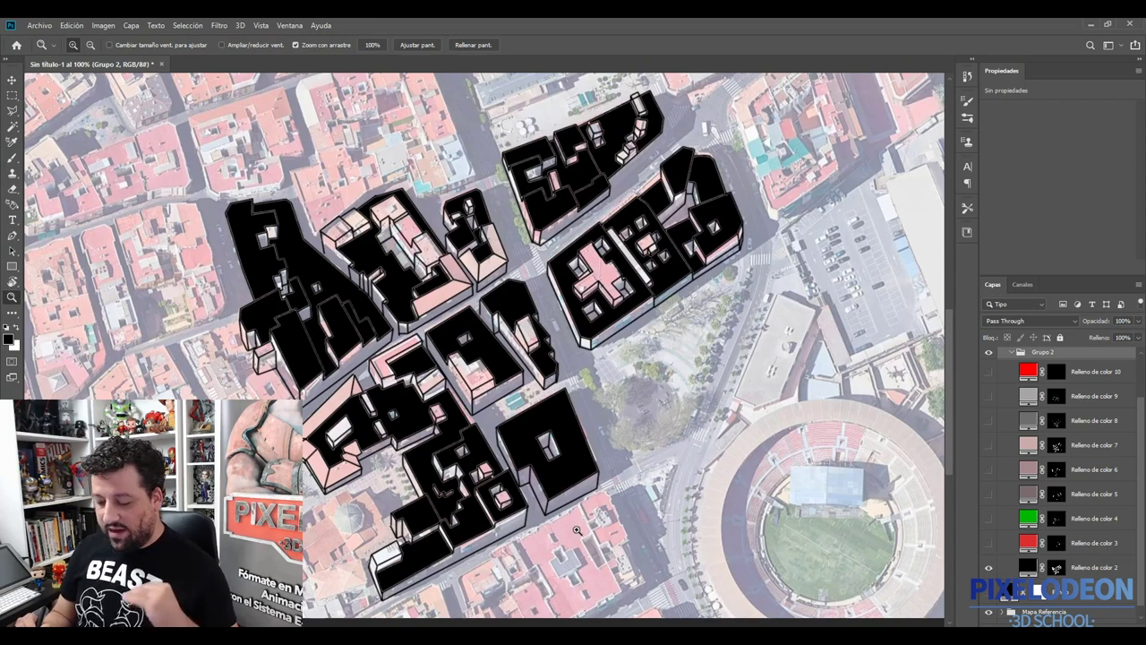
pyautogui.click(989, 543)
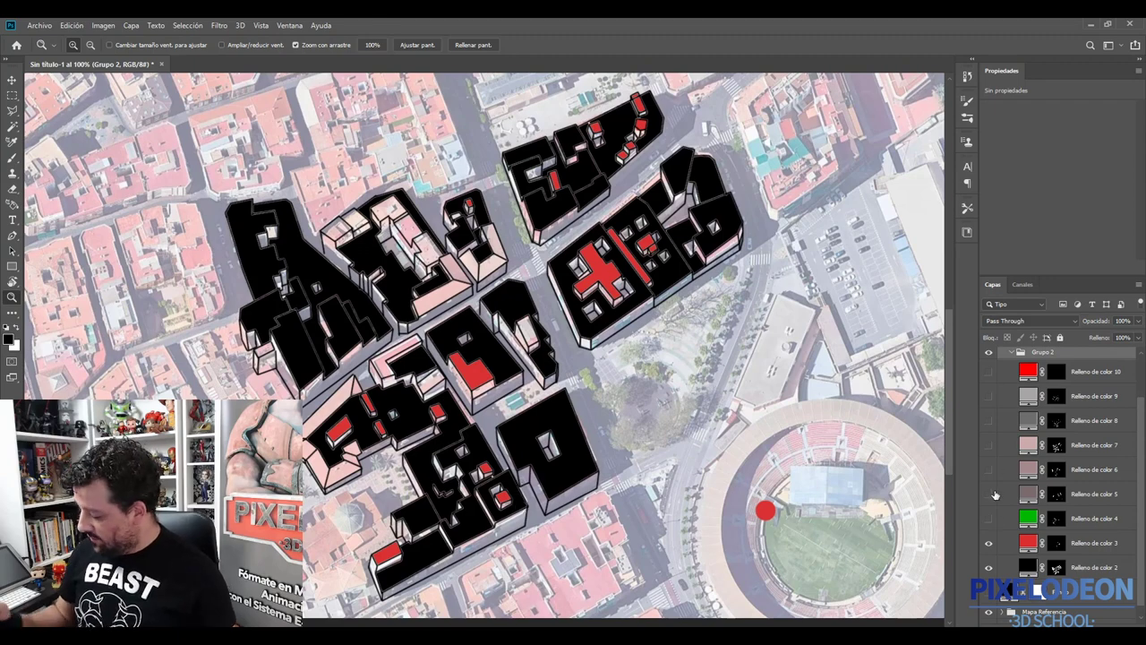
pyautogui.click(989, 519)
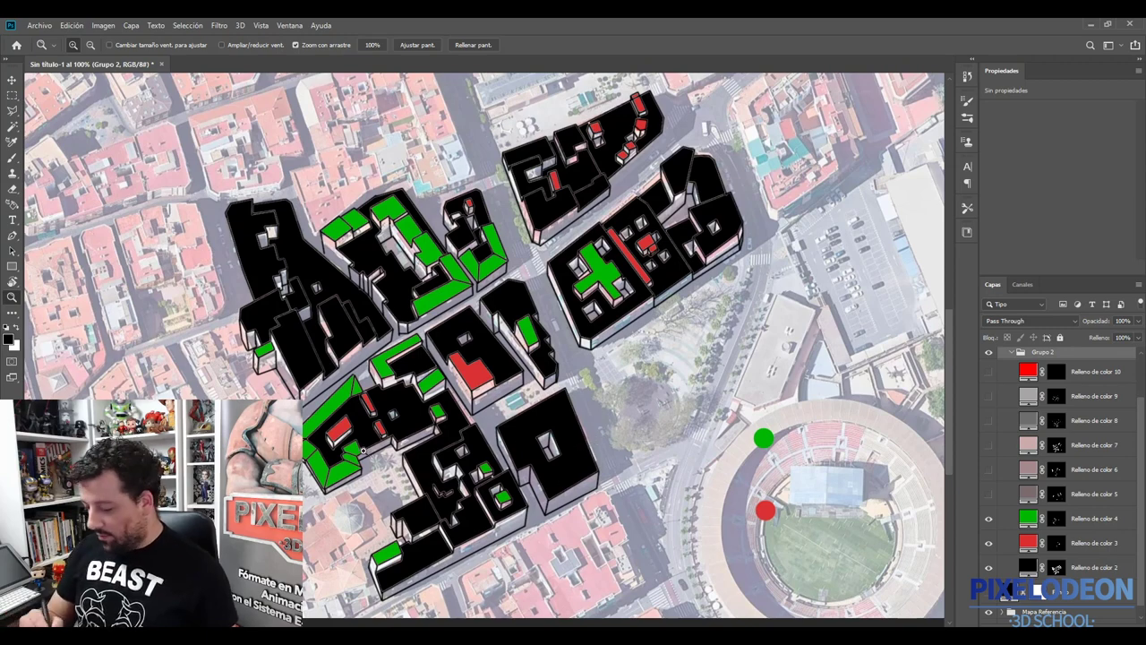
pyautogui.click(989, 493)
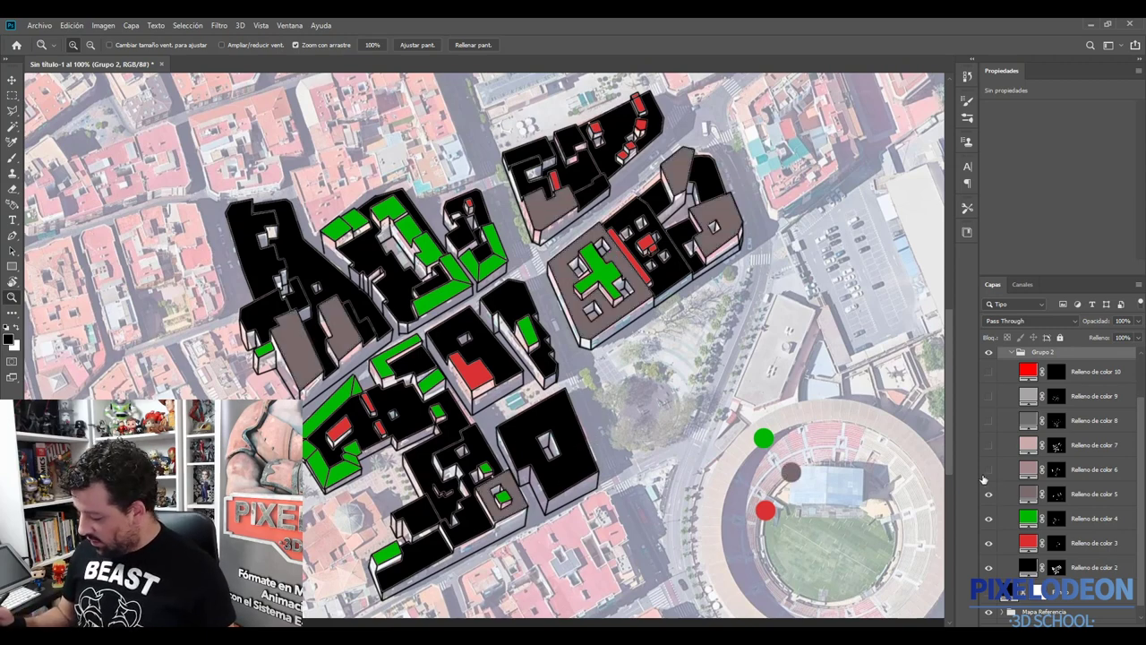
pyautogui.click(988, 469)
# Turn on Relleno de color 7, 8 and 9, adding the pink and darker fills
pyautogui.click(989, 445)
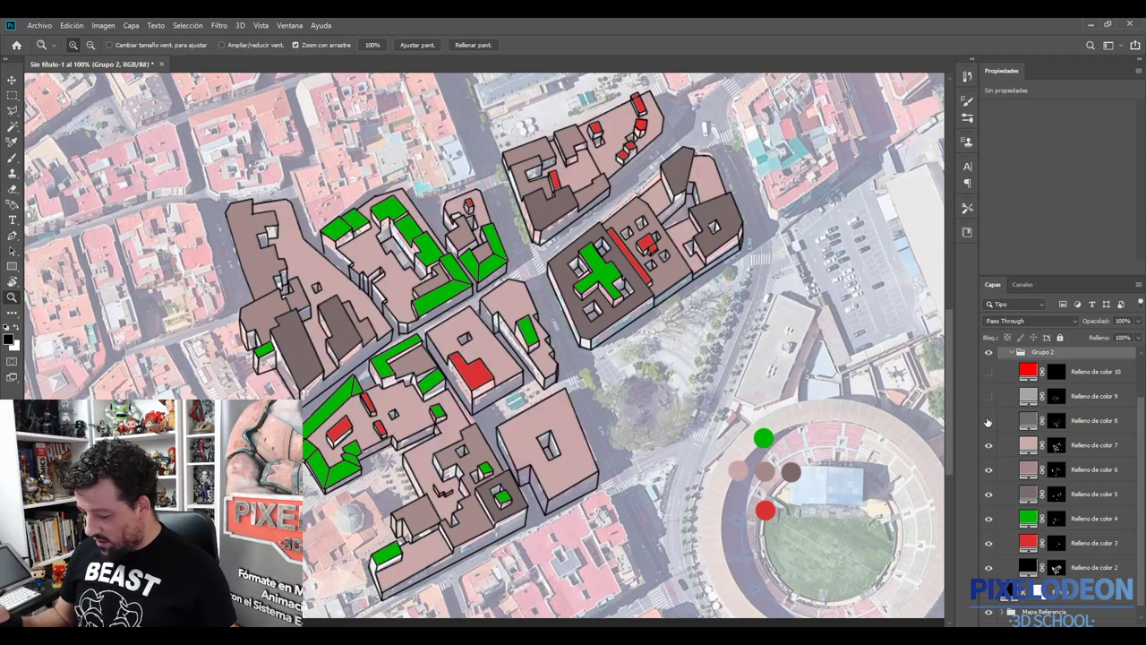
pyautogui.click(989, 420)
pyautogui.click(989, 420)
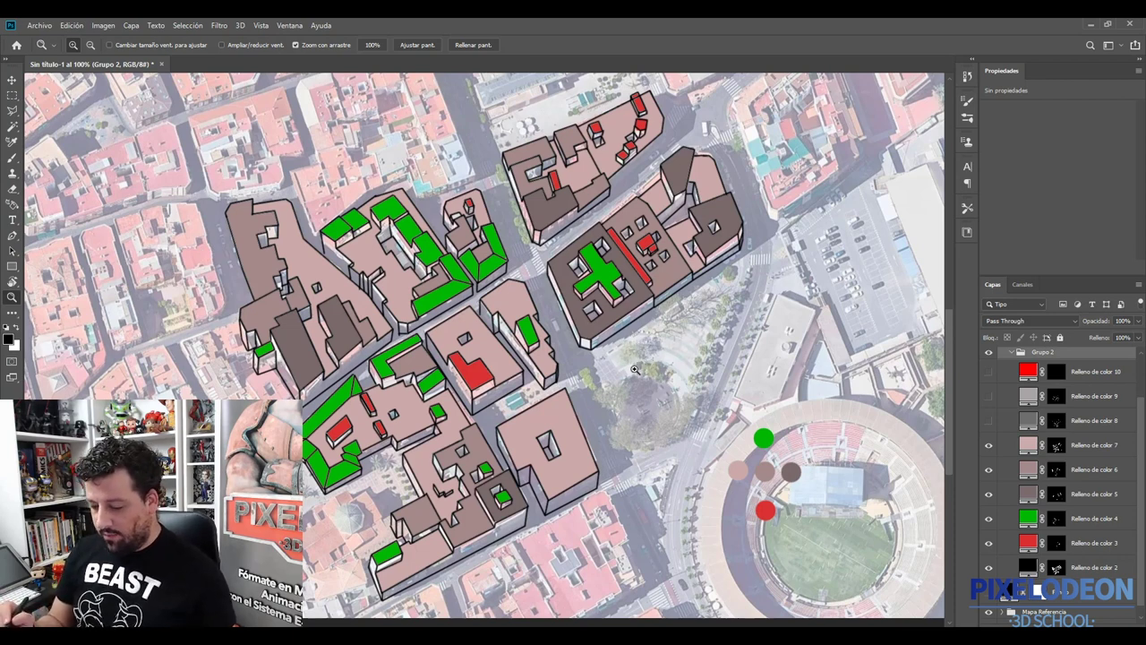
pyautogui.click(989, 421)
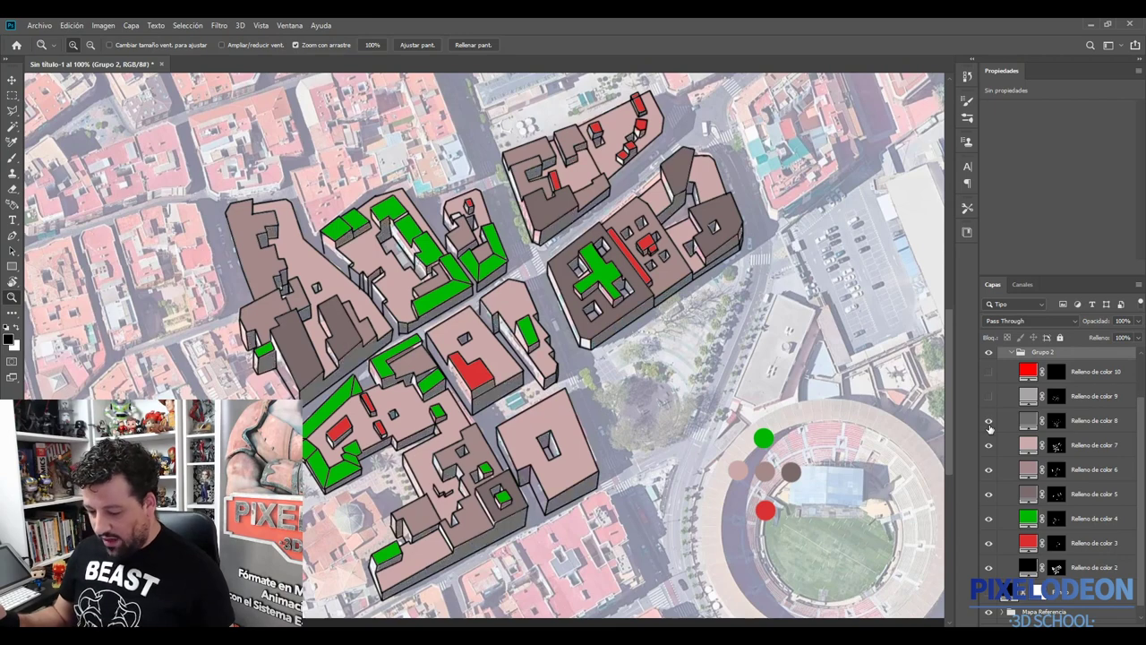
pyautogui.click(989, 397)
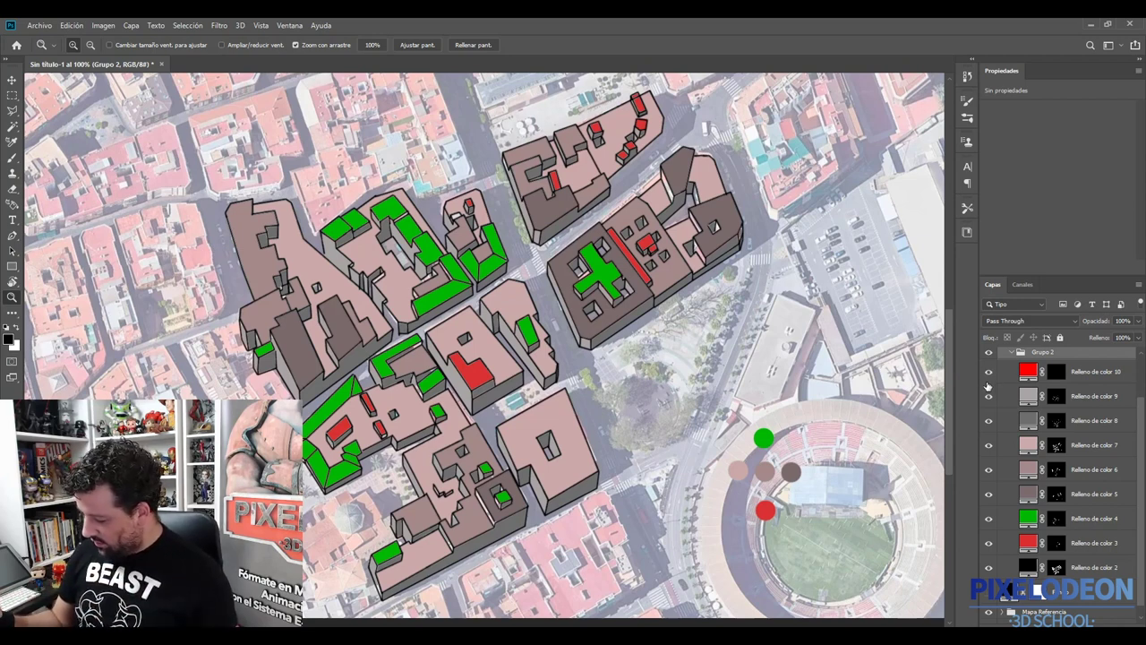
# Select the red Relleno de color 10 fill layer, dismissing the empty-selection warning
pyautogui.keyDown('ctrl'); pyautogui.click(1057, 378); pyautogui.keyUp('ctrl')
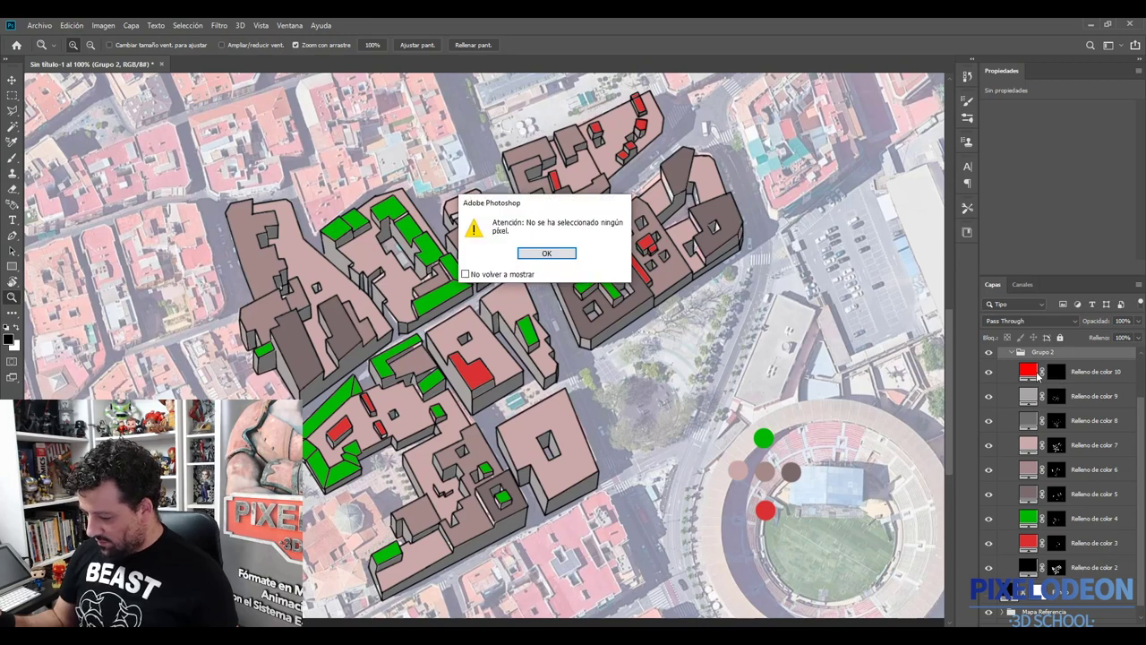
pyautogui.press('Return')
pyautogui.click(1091, 375)
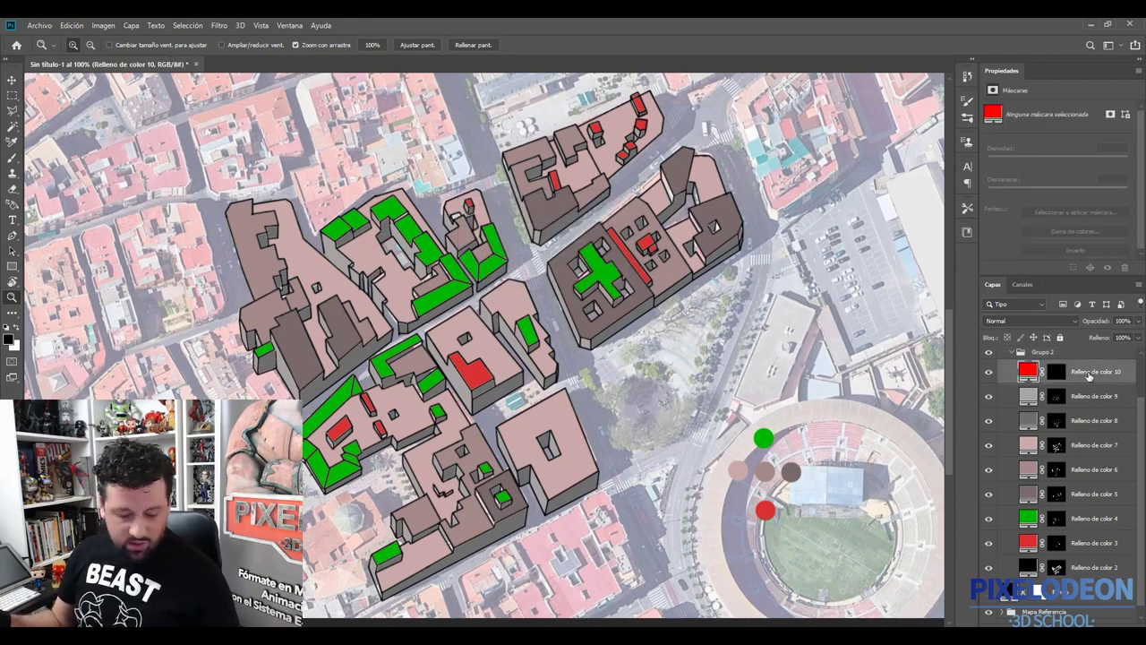
# Delete the Relleno de color 10 layer, collapse Grupo 2 and Zona 1, and show Zonas y leyendas
pyautogui.press('Delete')
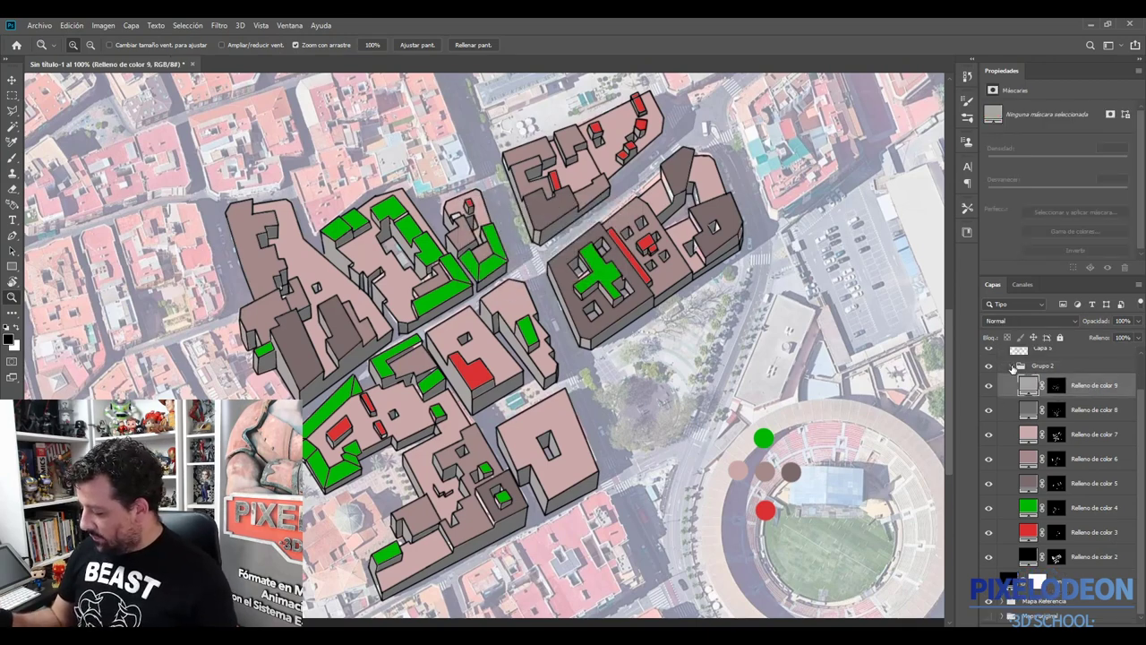
pyautogui.click(1013, 367)
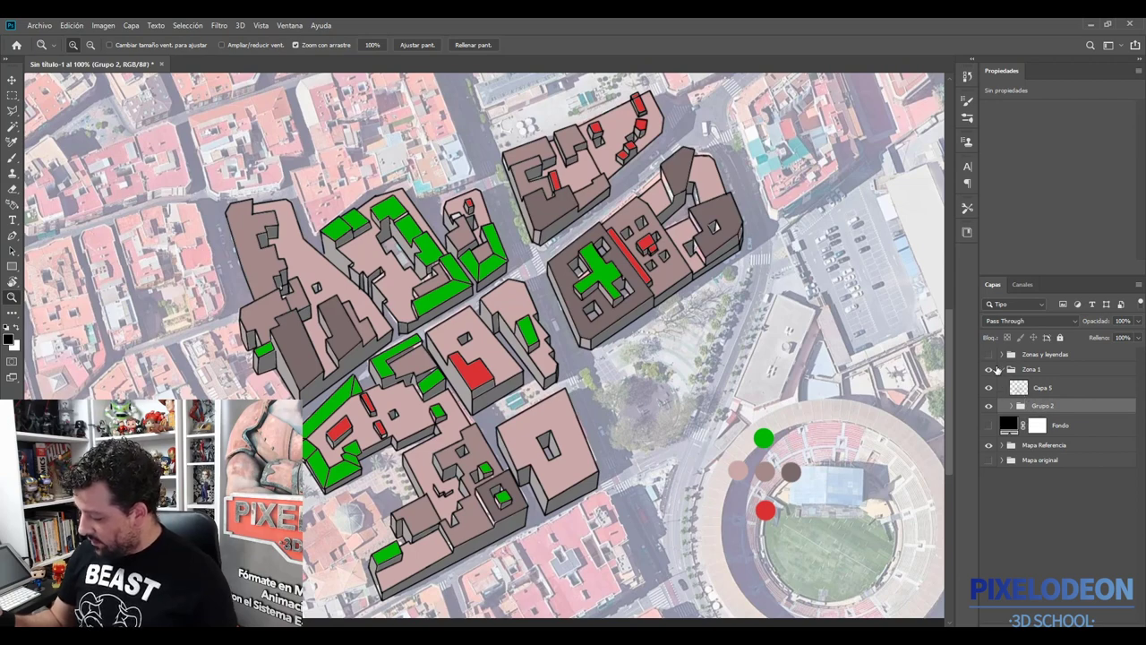
pyautogui.click(1001, 369)
pyautogui.click(990, 355)
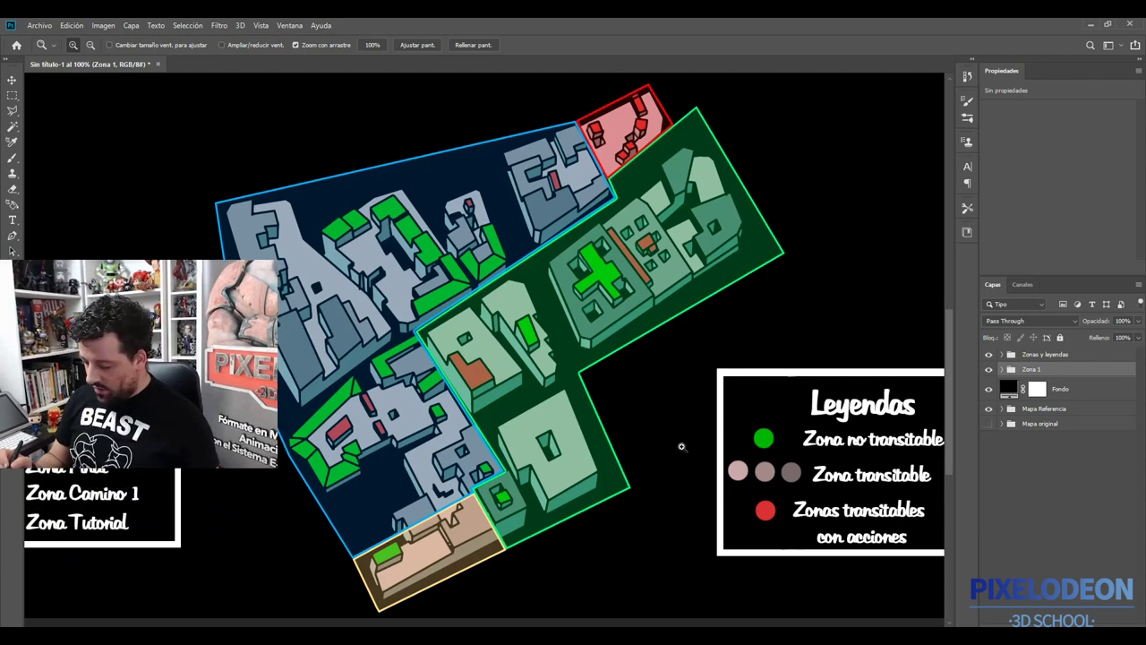
# View the map full screen, zoom into the tan tutorial zone, then switch to Blender
pyautogui.press('f')
pyautogui.press('f')
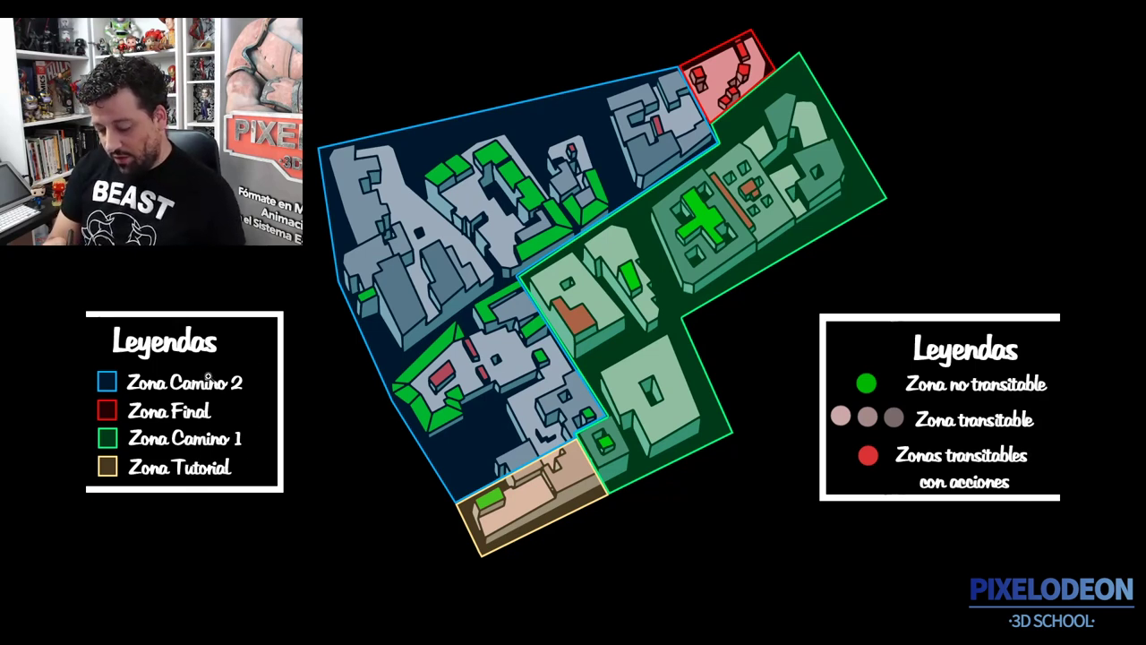
pyautogui.click(497, 519)
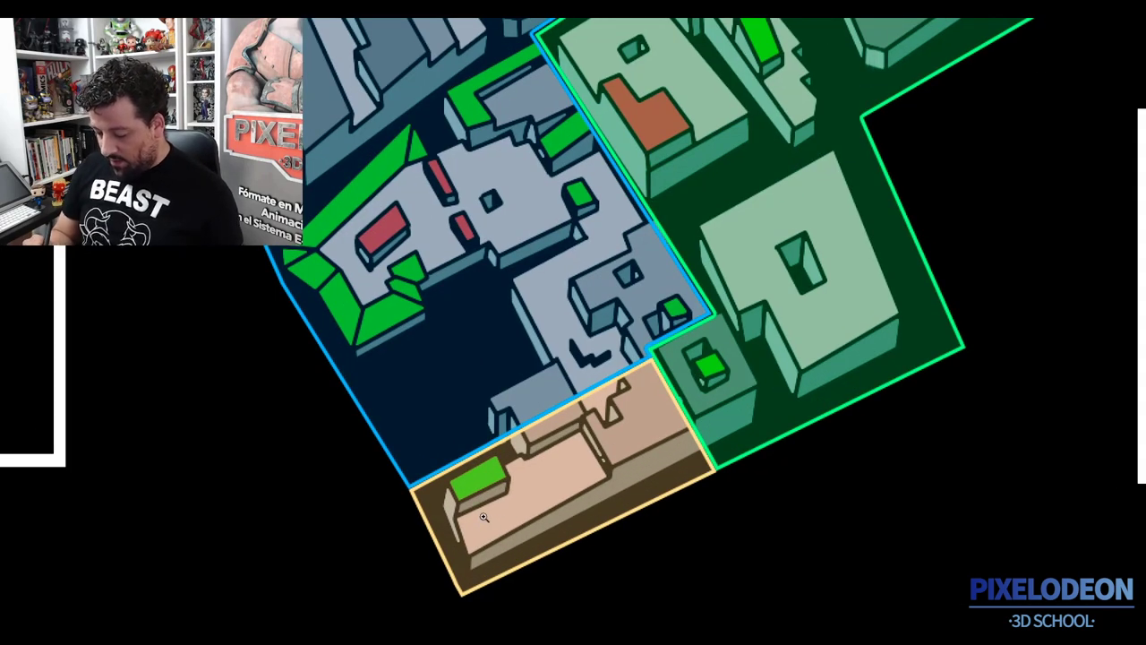
pyautogui.hotkey('alt', 'Tab')
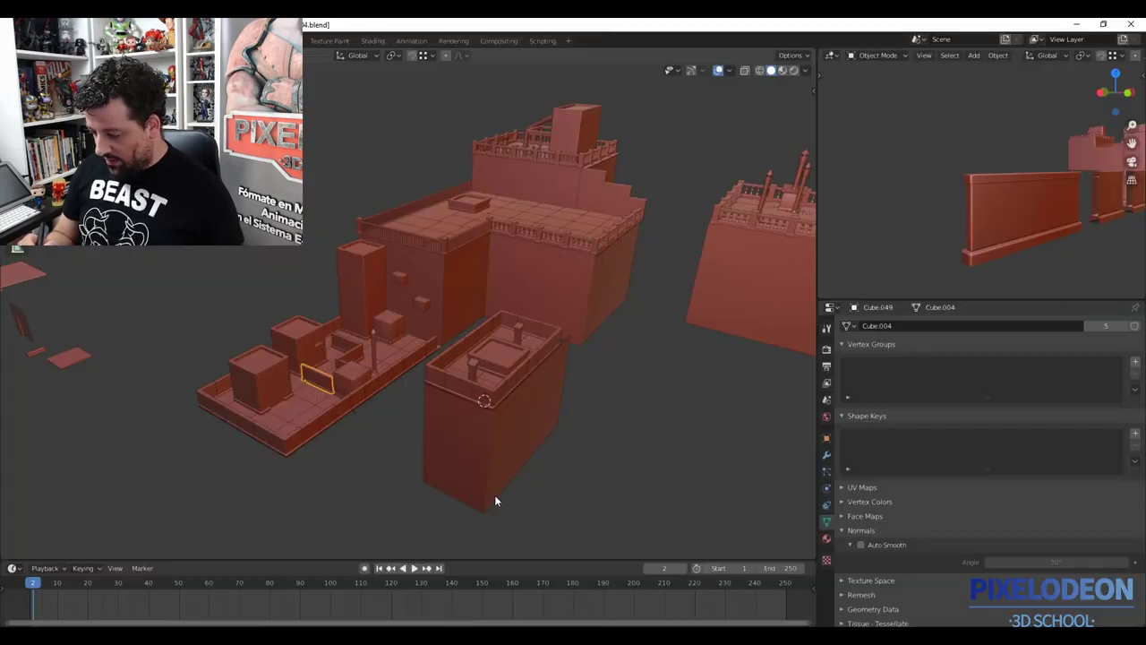
# Scroll-zoom the Blender viewport out and back in on the red building blocks
pyautogui.scroll(-2, 323, 396)
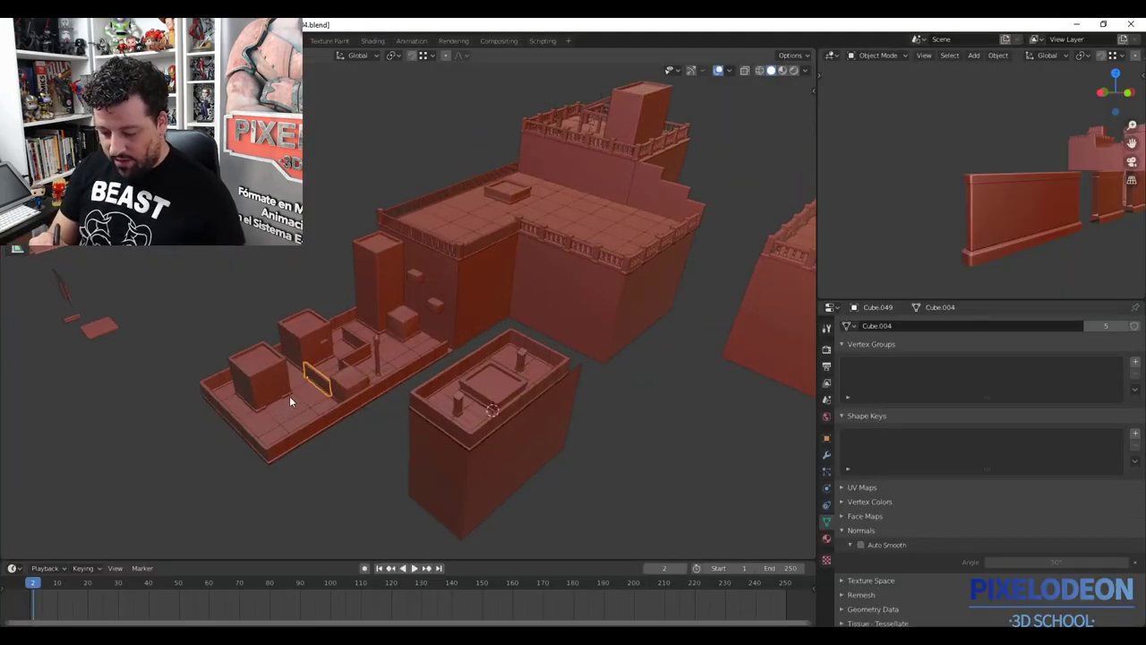
pyautogui.scroll(4, 285, 403)
pyautogui.scroll(3, 335, 436)
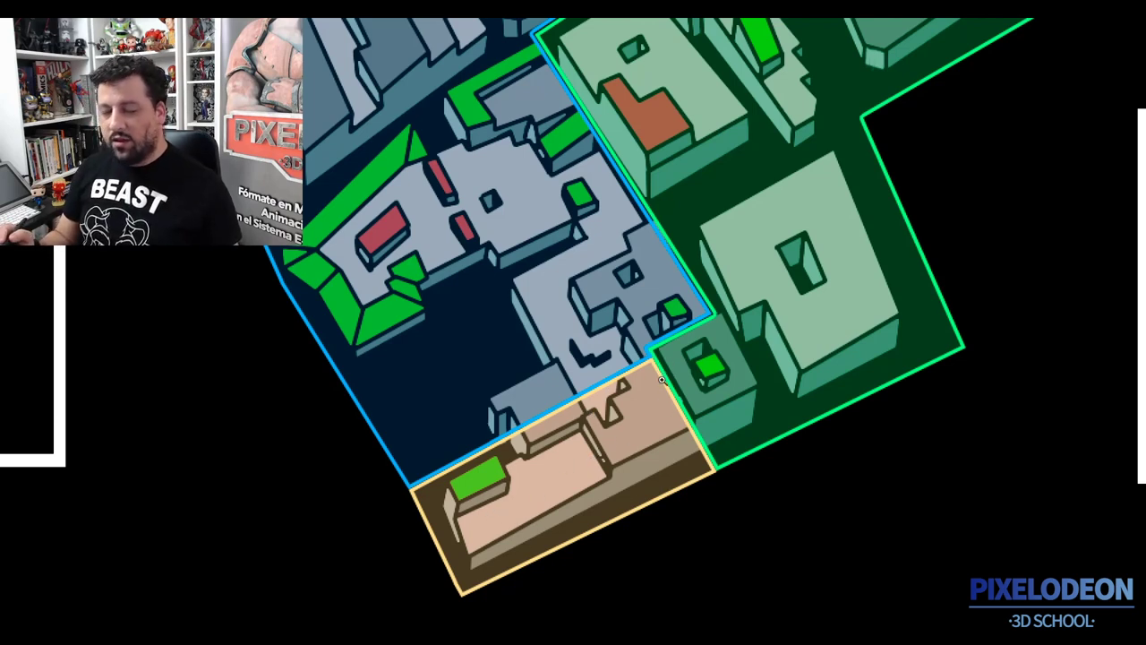
# Use the Zoom tool's Fit on Screen option to show the whole map with both Leyendas boxes
pyautogui.rightClick(670, 392)
pyautogui.click(686, 414)
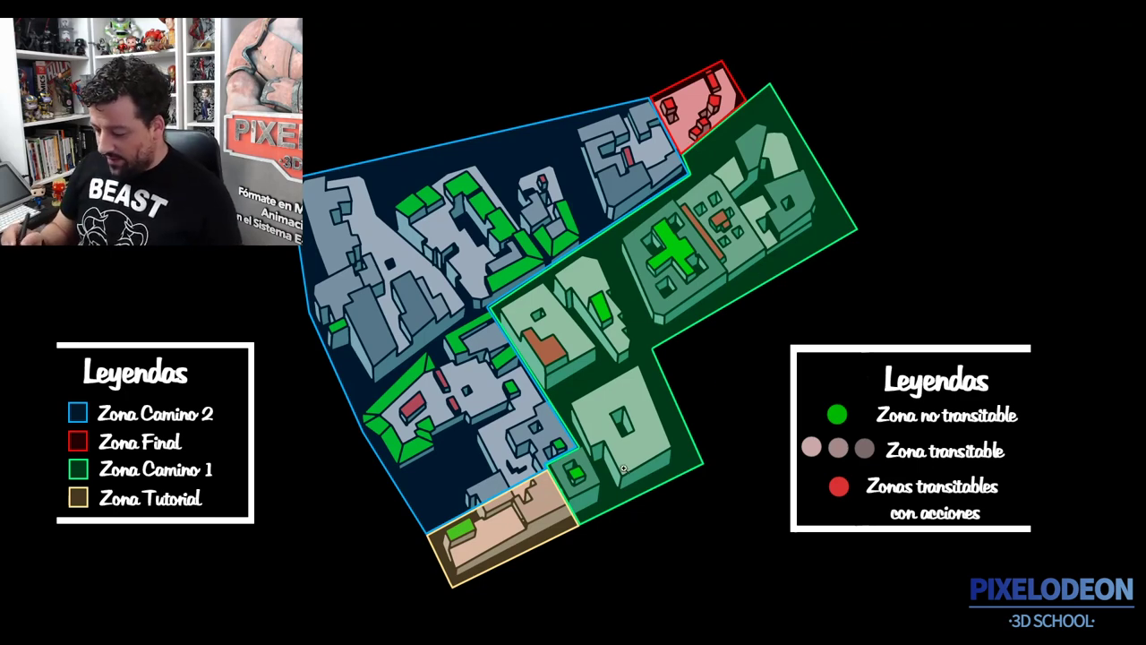
pyautogui.click(592, 490)
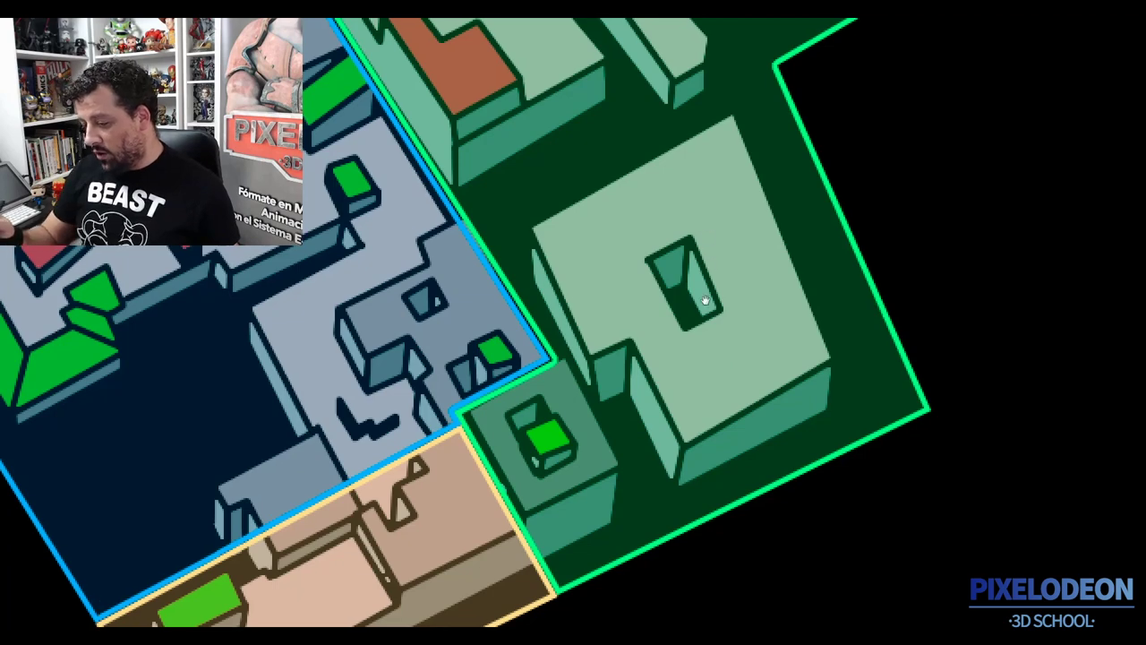
pyautogui.scroll(5, 705, 300)
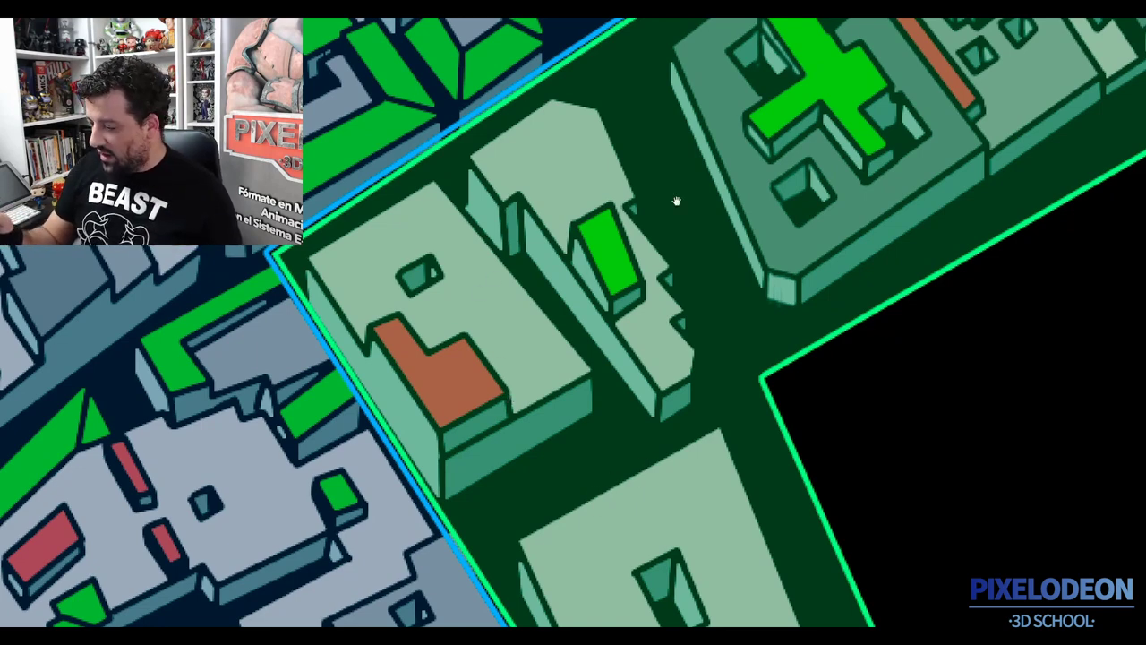
pyautogui.moveTo(677, 201); pyautogui.dragTo(456, 427)
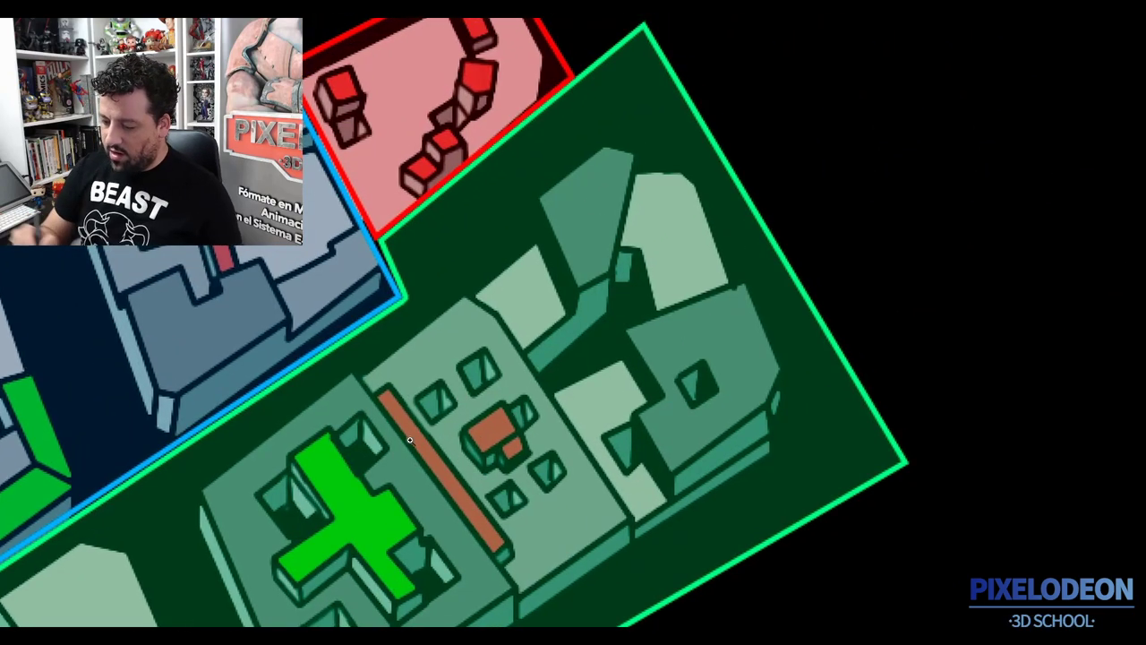
pyautogui.scroll(3, 619, 394)
pyautogui.moveTo(619, 394)
pyautogui.mouseDown()
pyautogui.moveTo(694, 349)
pyautogui.moveTo(618, 458)
pyautogui.moveTo(608, 508)
pyautogui.mouseUp()
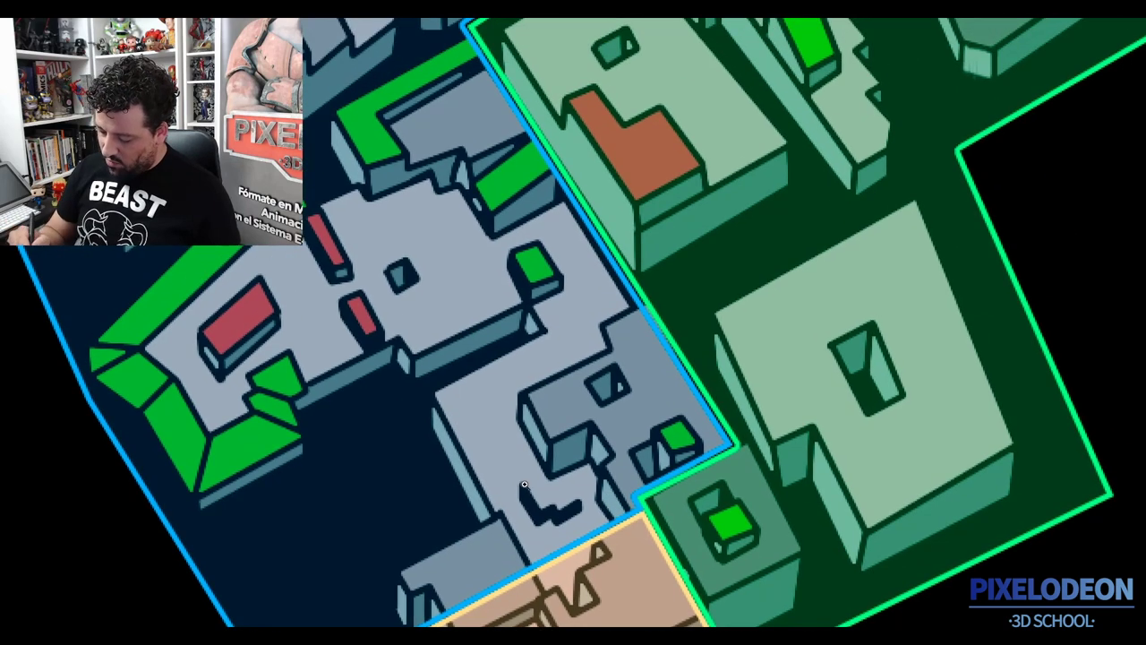
pyautogui.scroll(-2, 564, 336)
pyautogui.scroll(2, 390, 450)
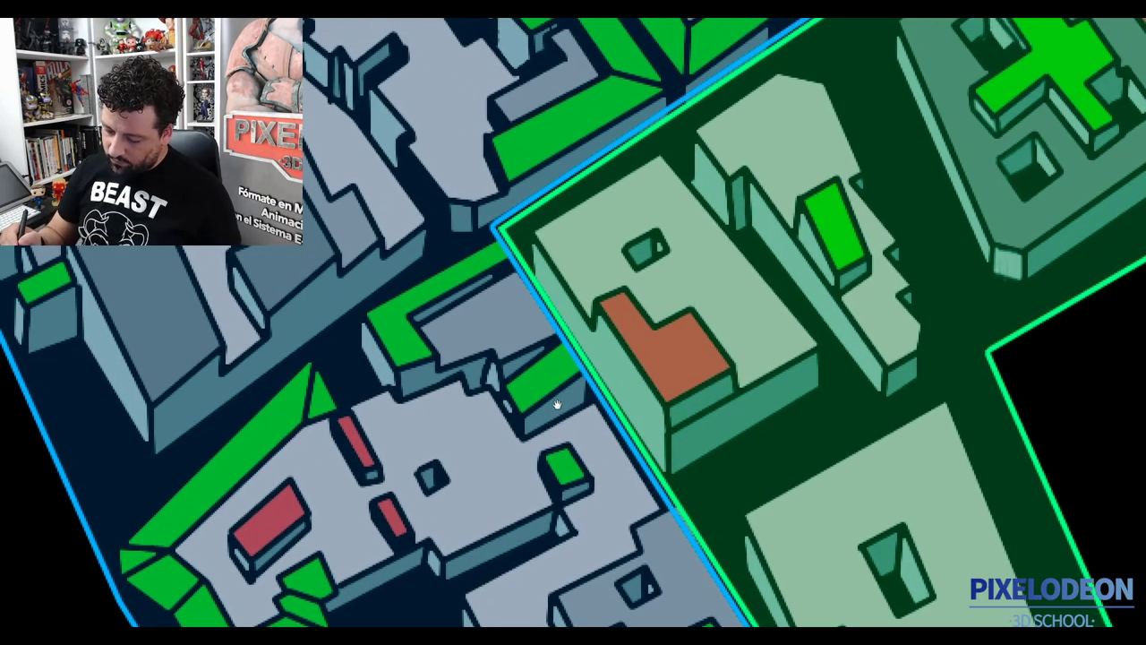
pyautogui.moveTo(474, 325); pyautogui.dragTo(456, 439)
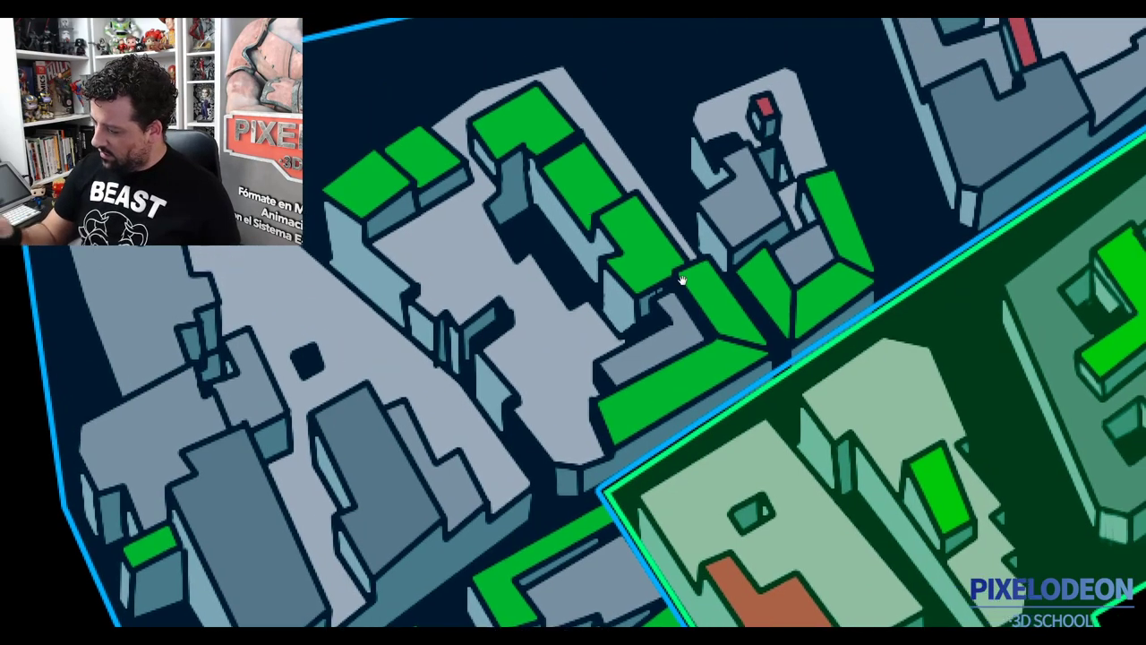
pyautogui.scroll(-2, 813, 204)
pyautogui.scroll(2, 657, 334)
pyautogui.rightClick(657, 334)
pyautogui.click(686, 360)
pyautogui.scroll(-3, 656, 495)
pyautogui.moveTo(657, 496); pyautogui.dragTo(660, 422)
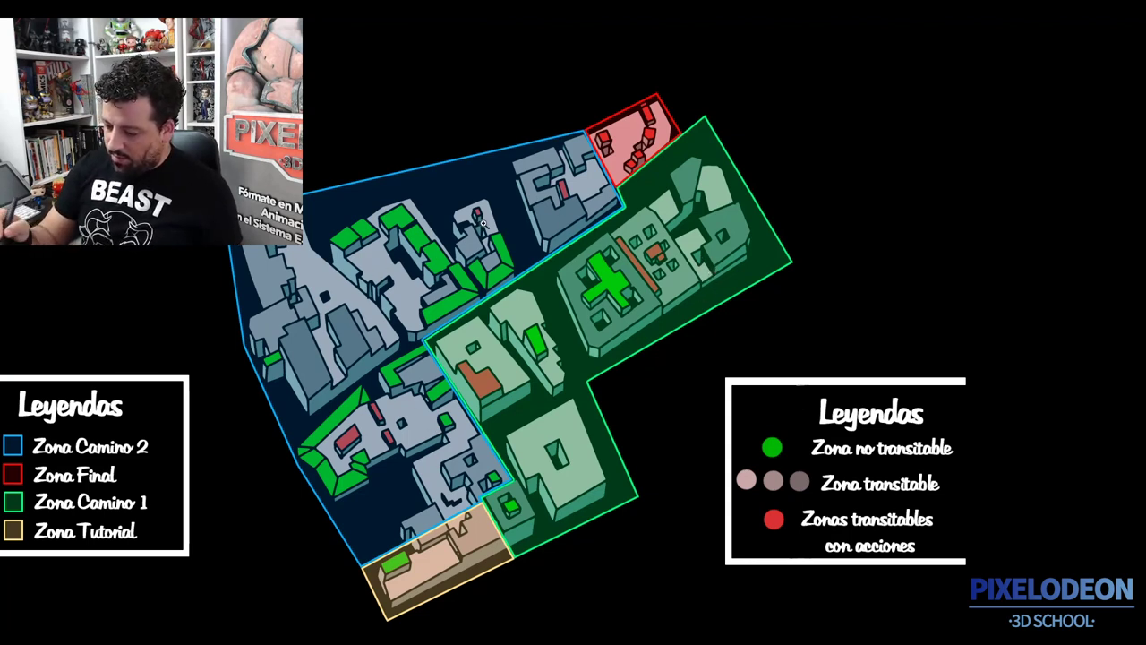
pyautogui.click(657, 137)
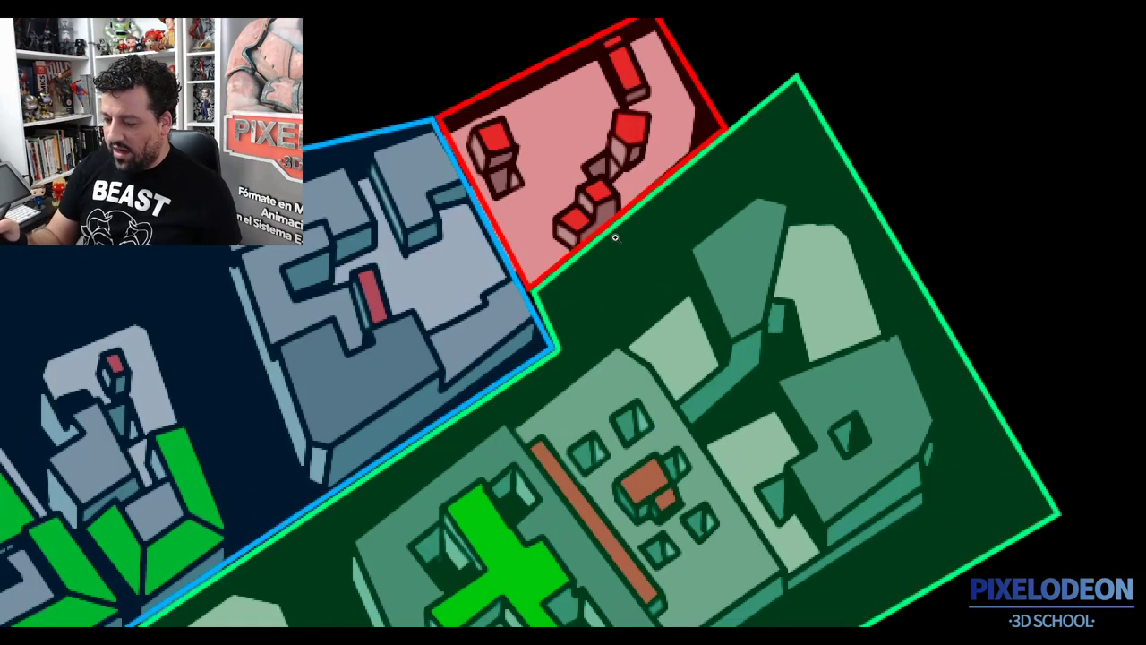
# Zoom in on the green zone's cross building, refit with Ctrl+0, then zoom into the tutorial zone
pyautogui.keyDown('alt'); pyautogui.click(616, 170); pyautogui.keyUp('alt')
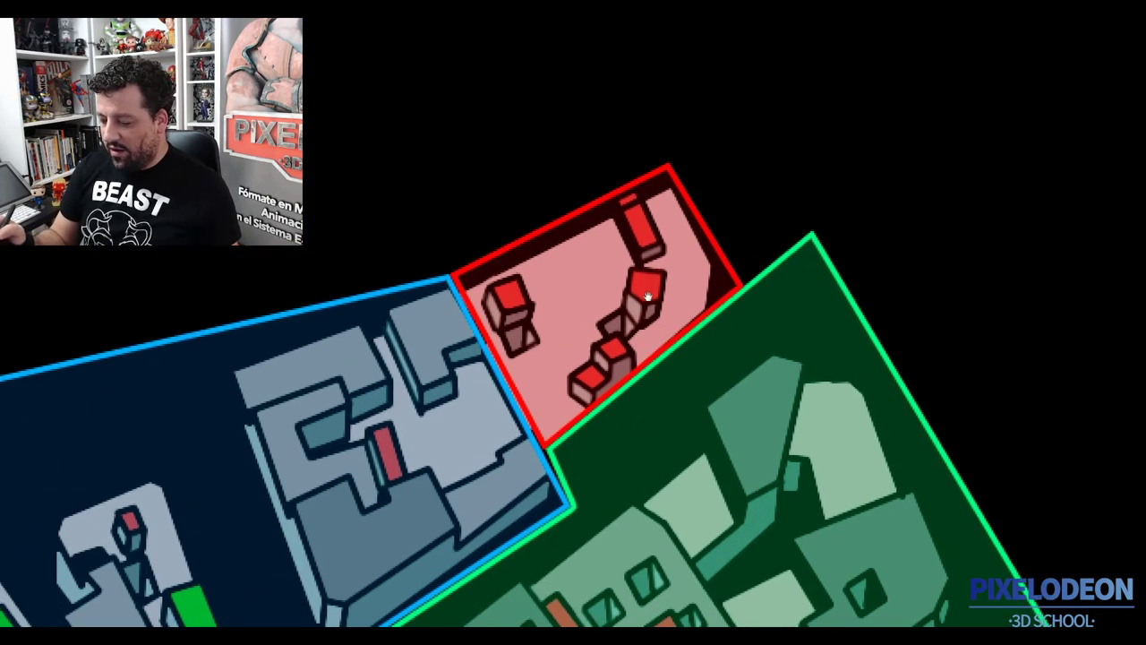
pyautogui.click(639, 269)
pyautogui.hotkey('ctrl', '0')
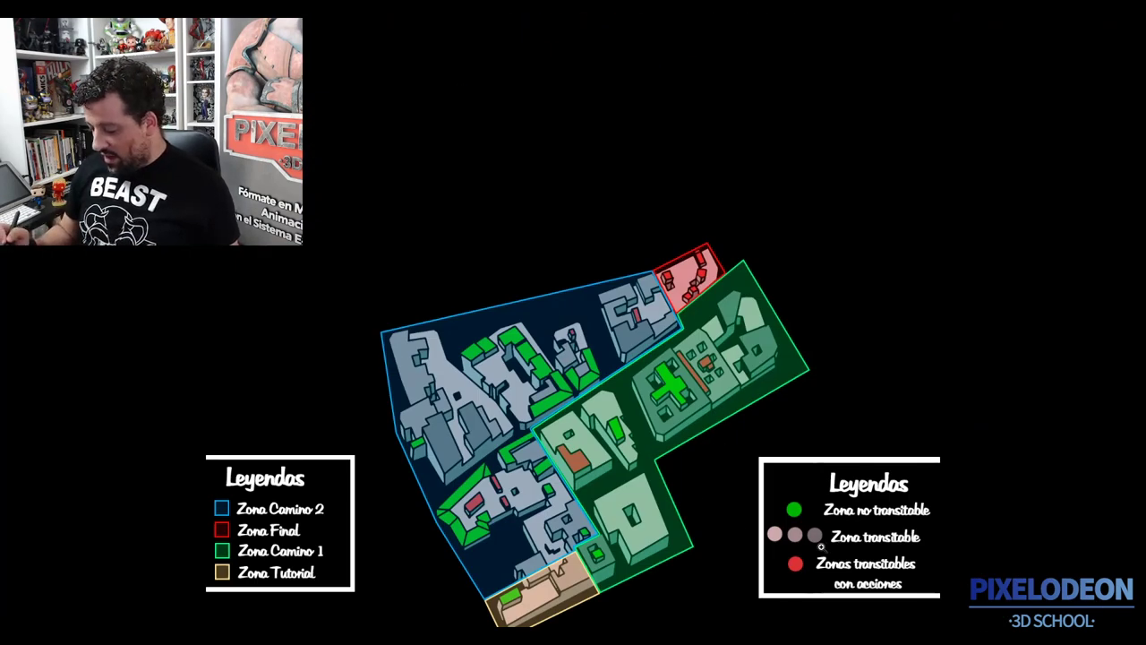
pyautogui.click(704, 471)
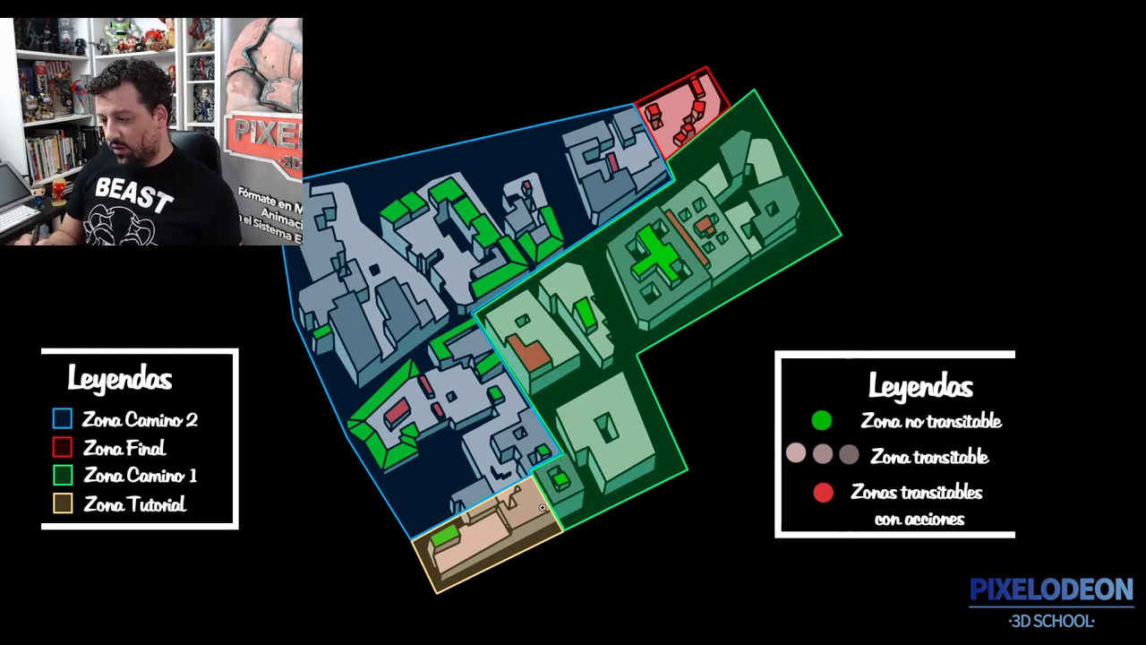
pyautogui.click(538, 500)
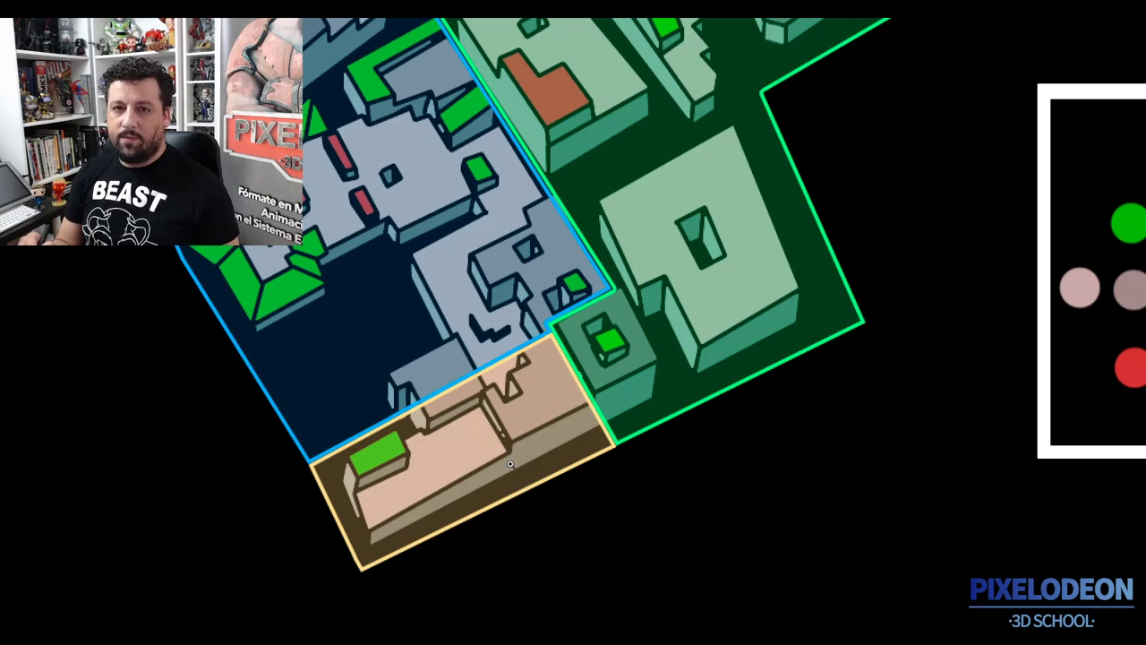
# Open the Zoom tool's context menu over the close-up tutorial zone
pyautogui.rightClick(589, 354)
# Choose Encajar en pantalla to show all zones, the red Final zone and both legends
pyautogui.click(627, 360)
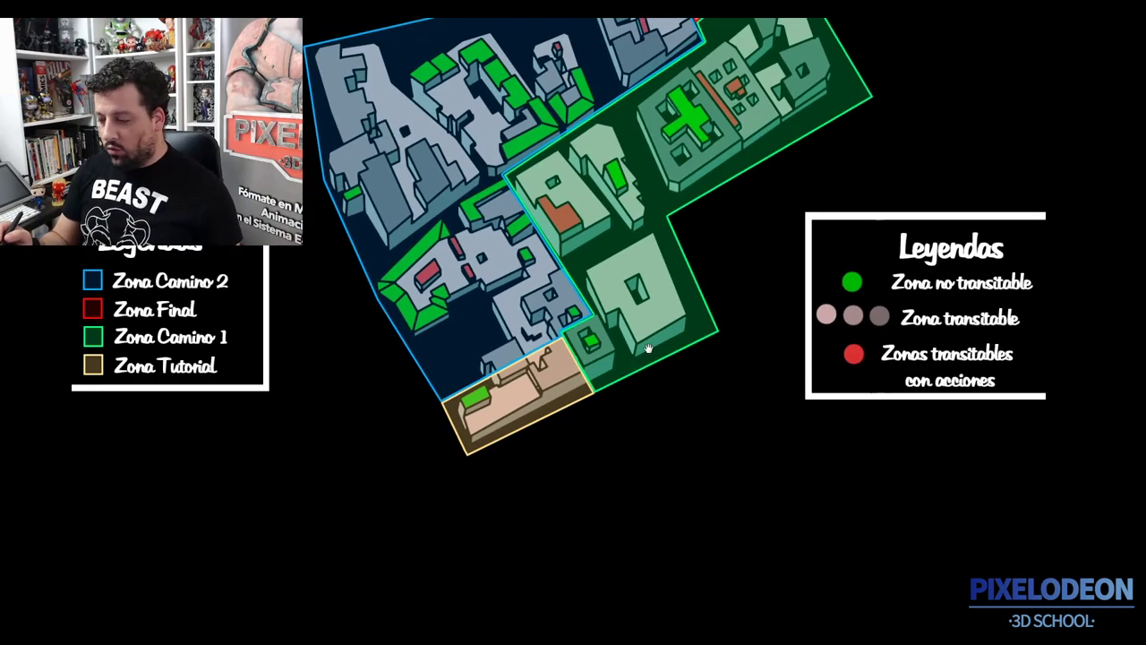